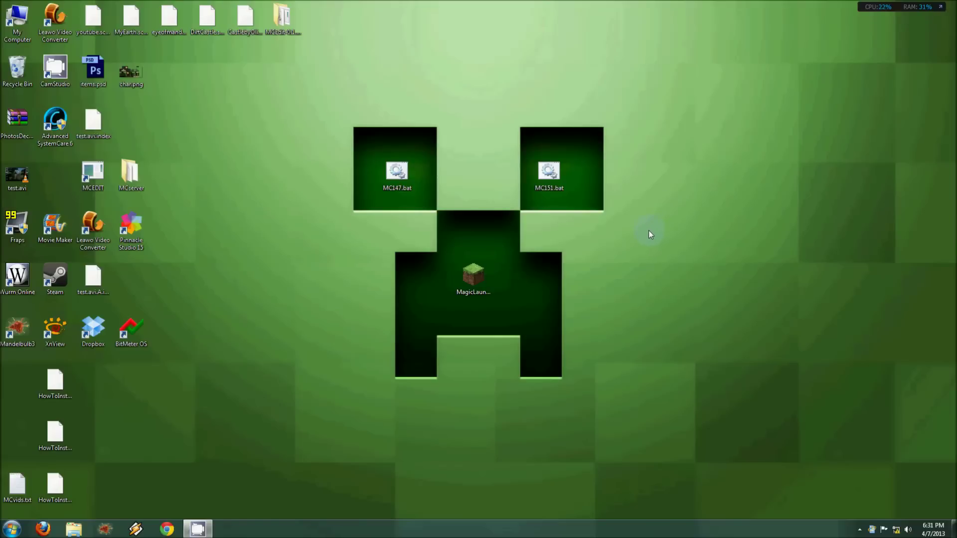
# Pick out the MC151.bat, MC147.bat and Magic Launcher icons on the desktop.
pyautogui.click(554, 174)
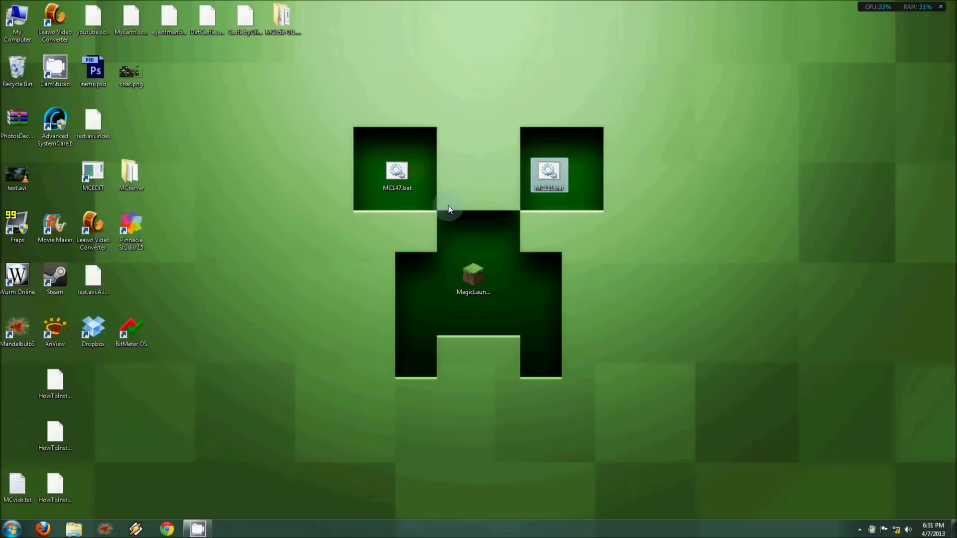
pyautogui.click(396, 189)
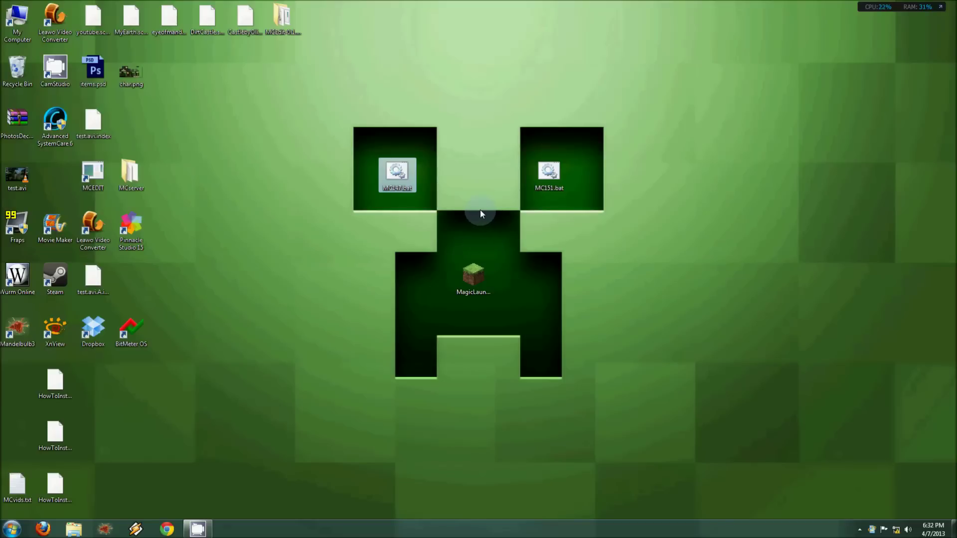
pyautogui.moveTo(480, 210); pyautogui.dragTo(597, 353)
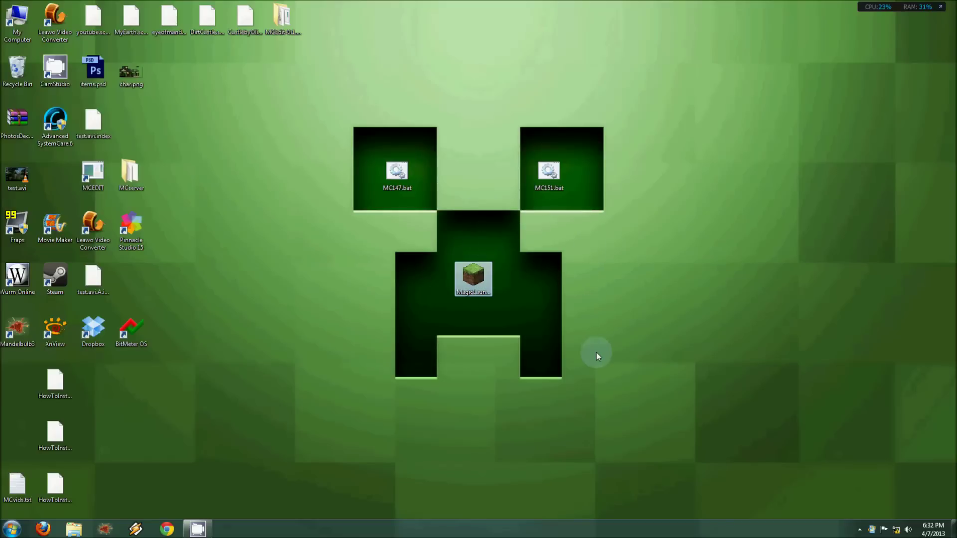
pyautogui.click(597, 339)
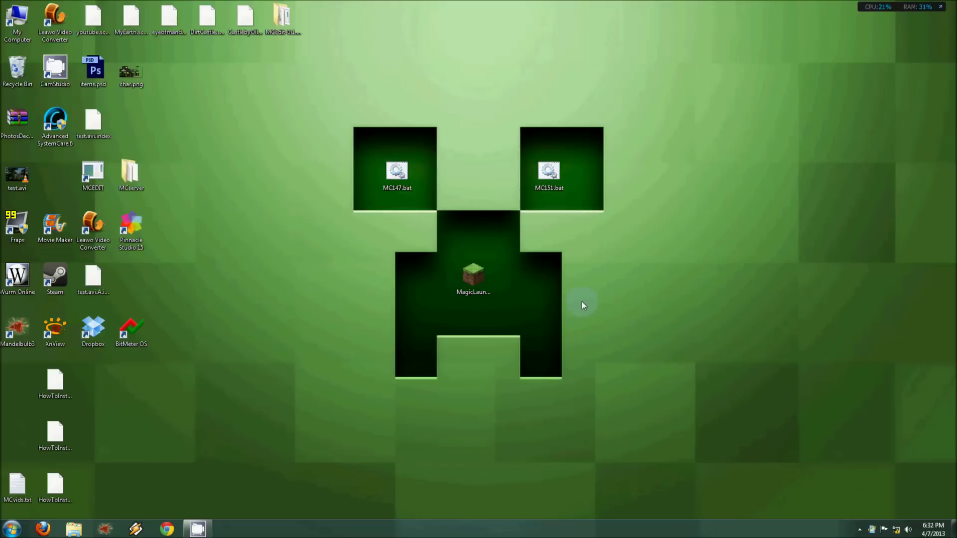
# Open %appdata% from the Start search and select the .minecraft-1-4-7 and .minecraft-1-5-1 folders.
pyautogui.click(11, 529)
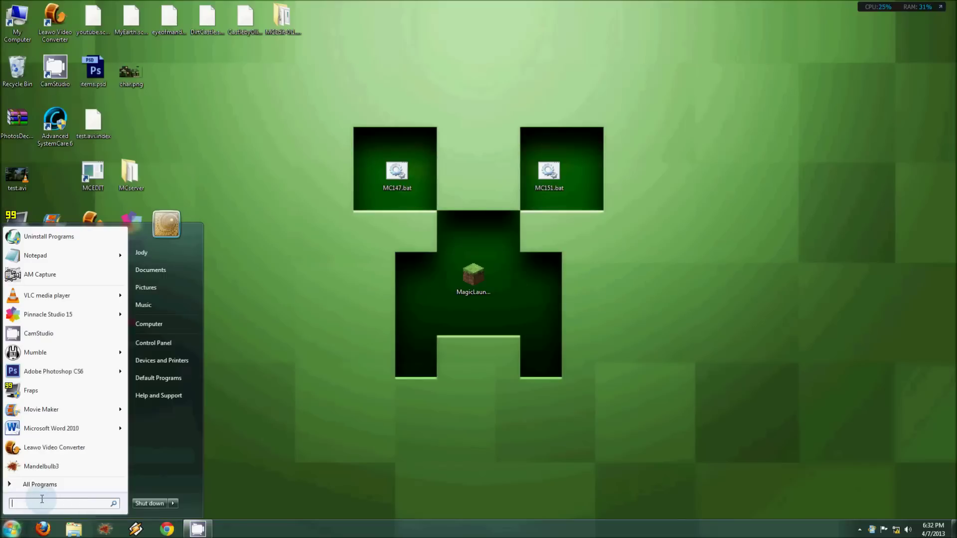
pyautogui.write('%')
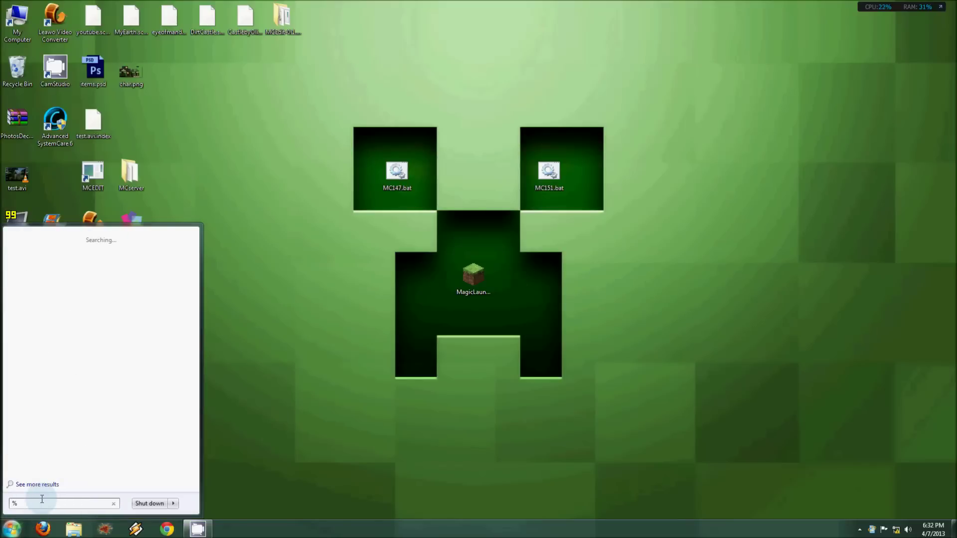
pyautogui.write('appdata%')
pyautogui.press('Return')
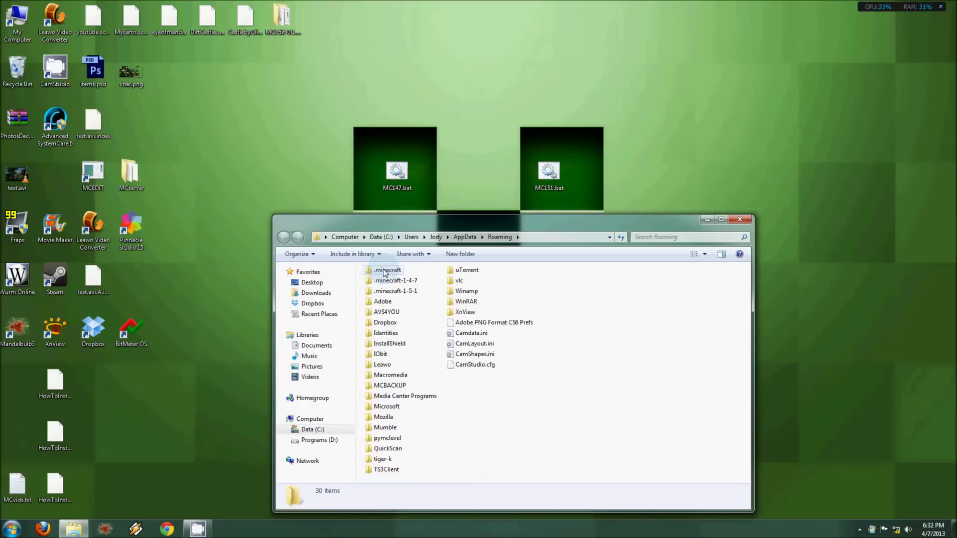
pyautogui.moveTo(430, 278); pyautogui.dragTo(403, 296)
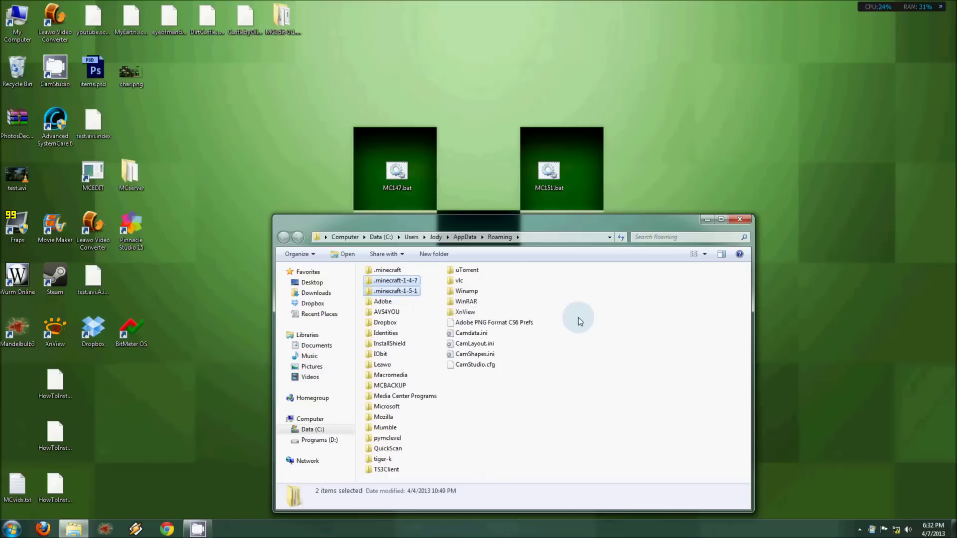
pyautogui.click(567, 294)
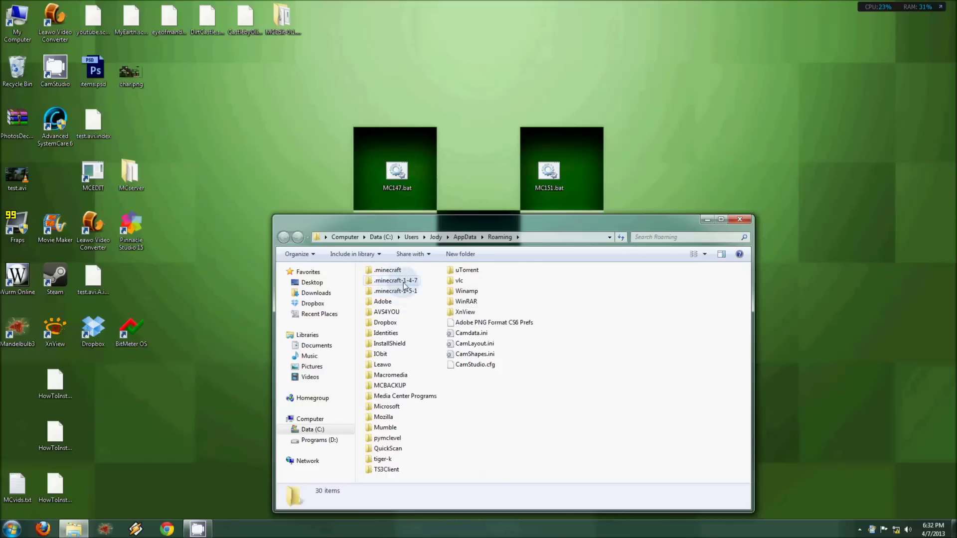
# Create a new folder in Roaming named .minecraft.2.0.
pyautogui.rightClick(563, 345)
pyautogui.moveTo(662, 475)
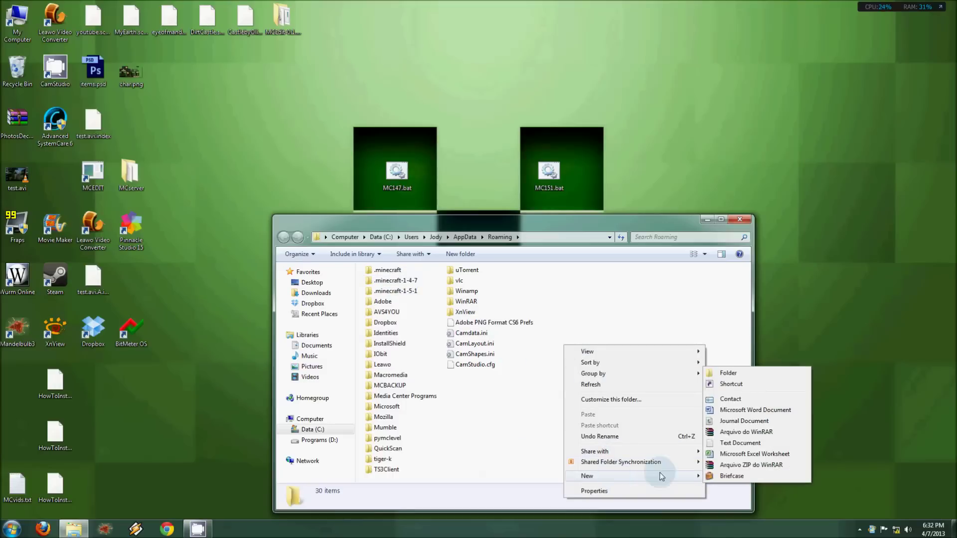
pyautogui.click(744, 373)
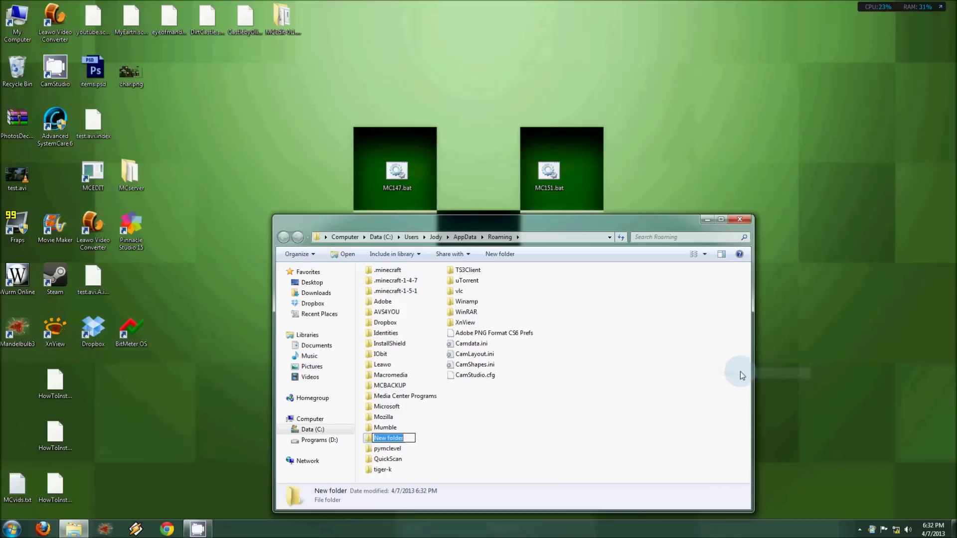
pyautogui.write('.')
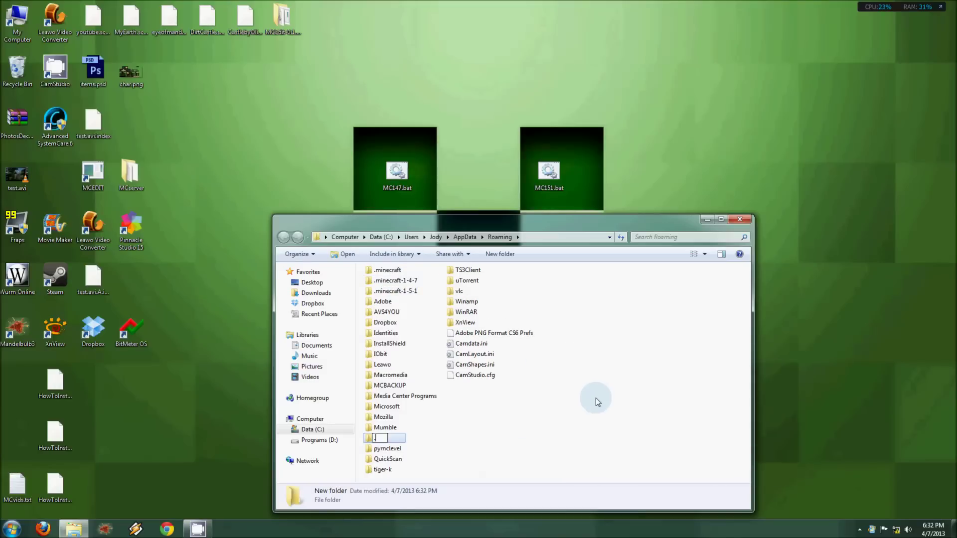
pyautogui.write('minecraft.2.0')
pyautogui.press('Return')
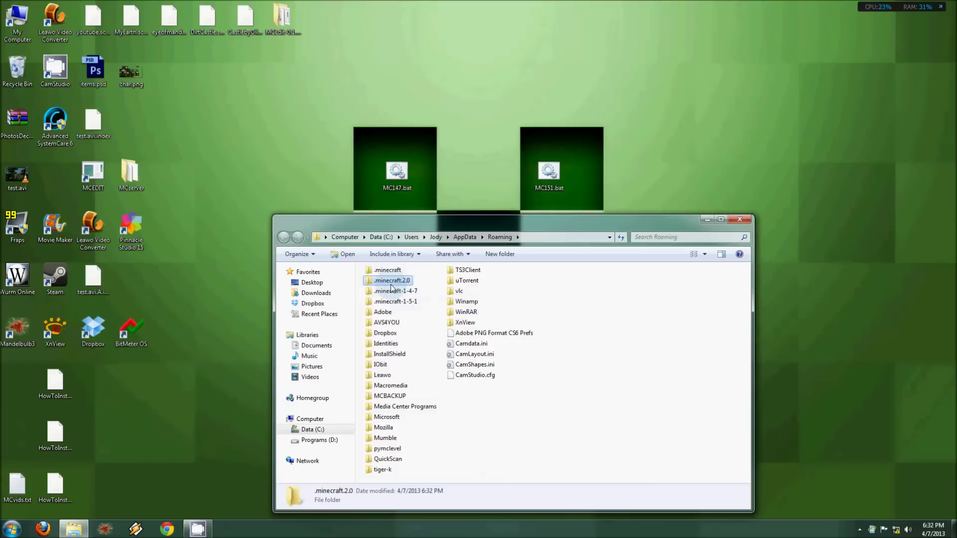
# Create another folder, try naming it .minecraft-144, dismiss the error and cancel renaming.
pyautogui.rightClick(555, 345)
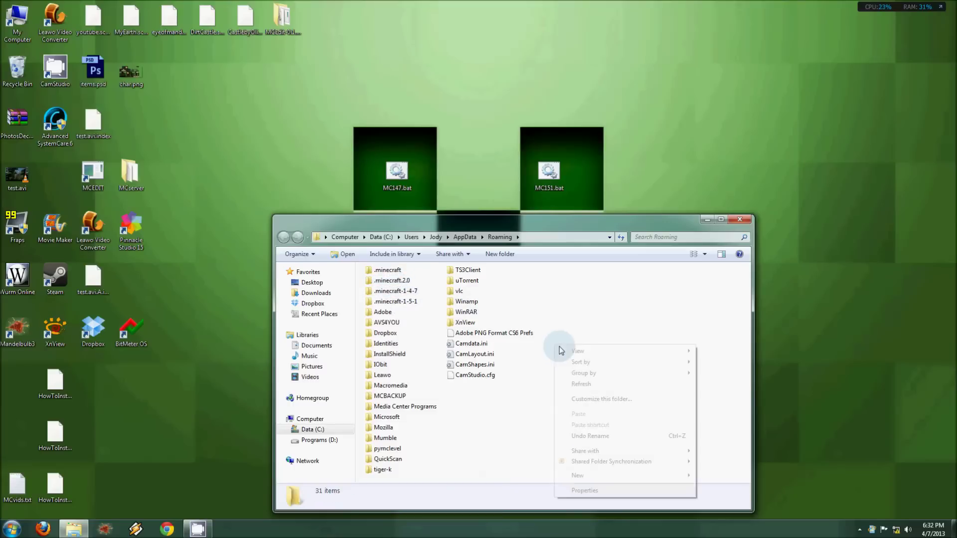
pyautogui.moveTo(602, 480)
pyautogui.click(736, 371)
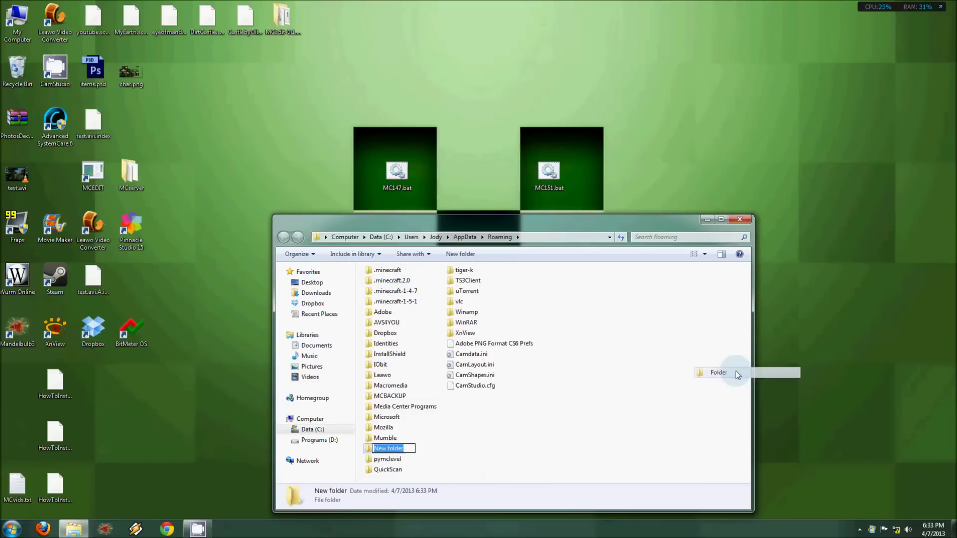
pyautogui.write('.minecraft')
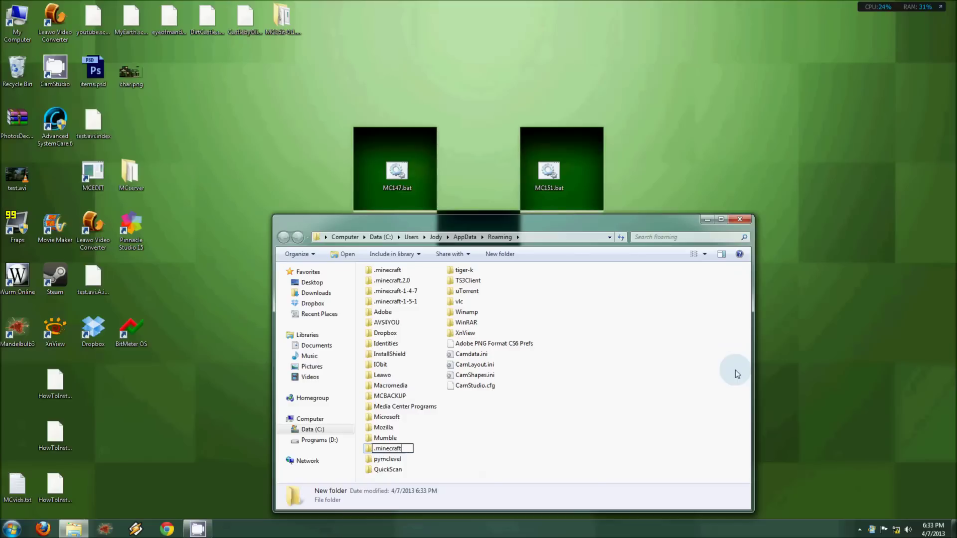
pyautogui.write('-144')
pyautogui.press('Return')
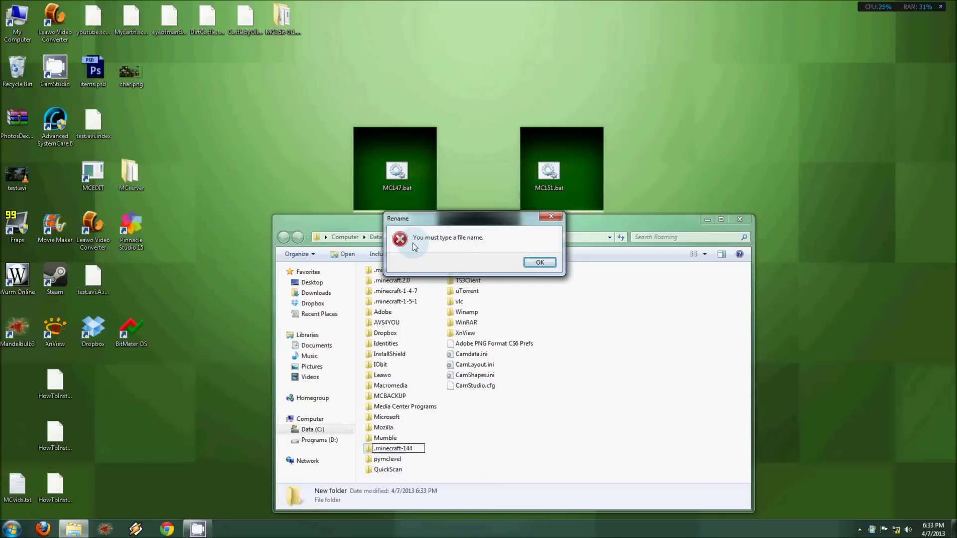
pyautogui.click(540, 263)
pyautogui.press('Escape')
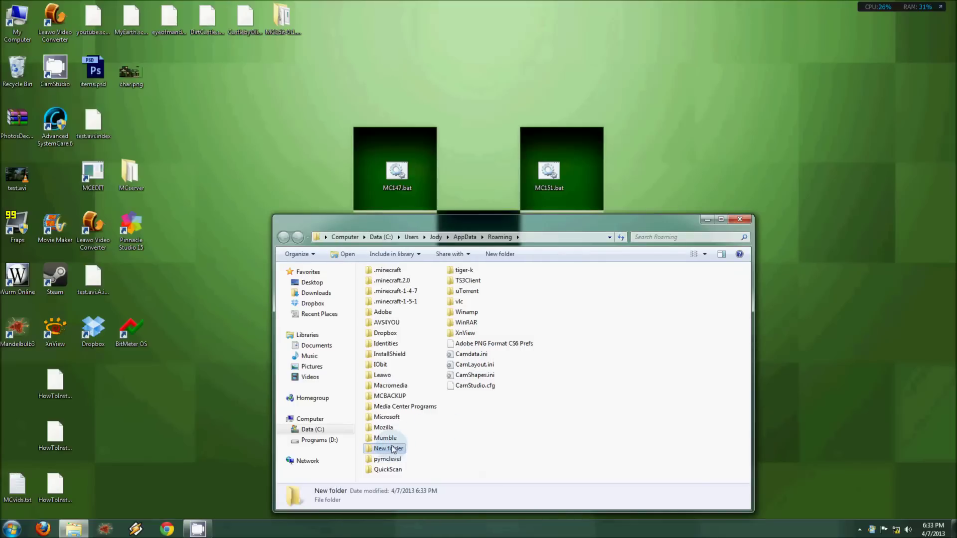
# Shift+Delete the unnamed New folder, then select and permanently delete .minecraft.2.0.
pyautogui.hotkey('shift', 'Delete')
pyautogui.press('Return')
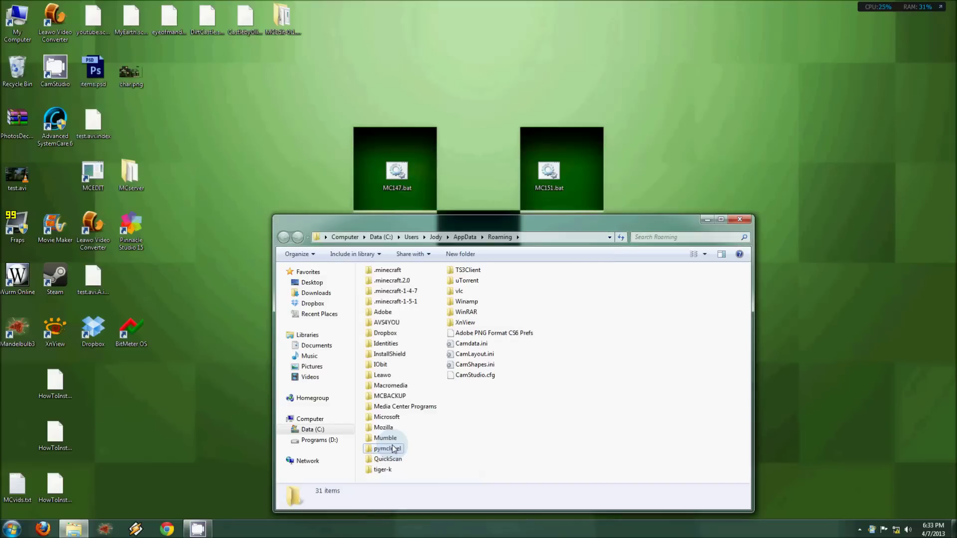
pyautogui.rightClick(527, 384)
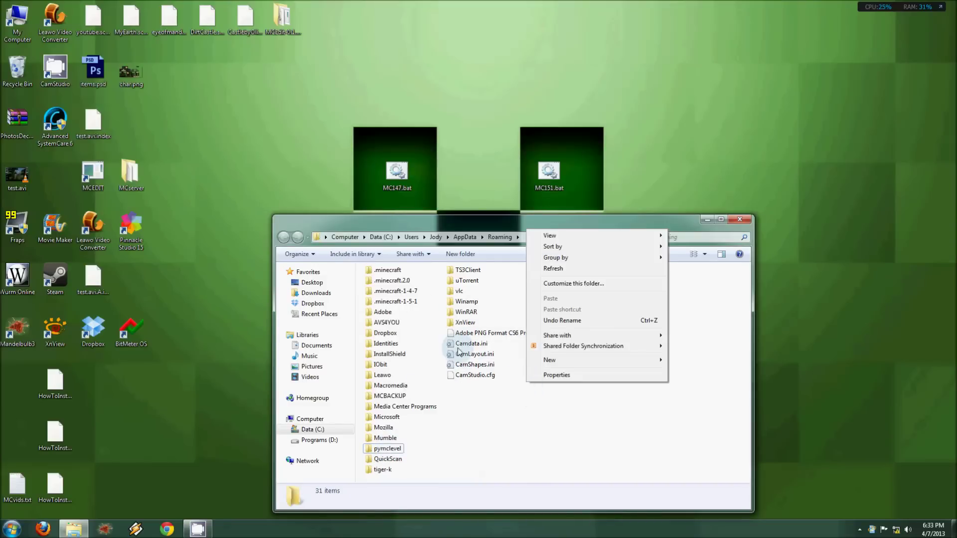
pyautogui.click(405, 283)
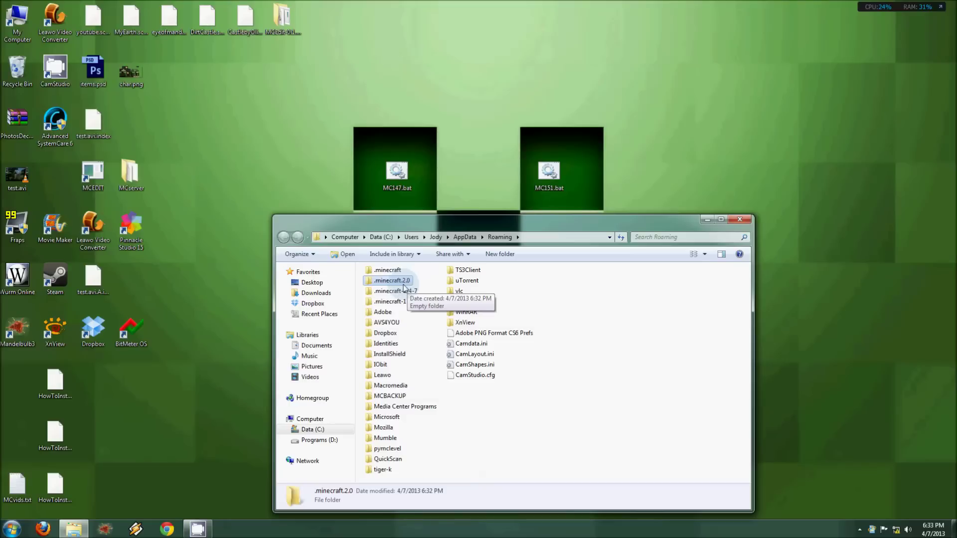
pyautogui.rightClick(536, 390)
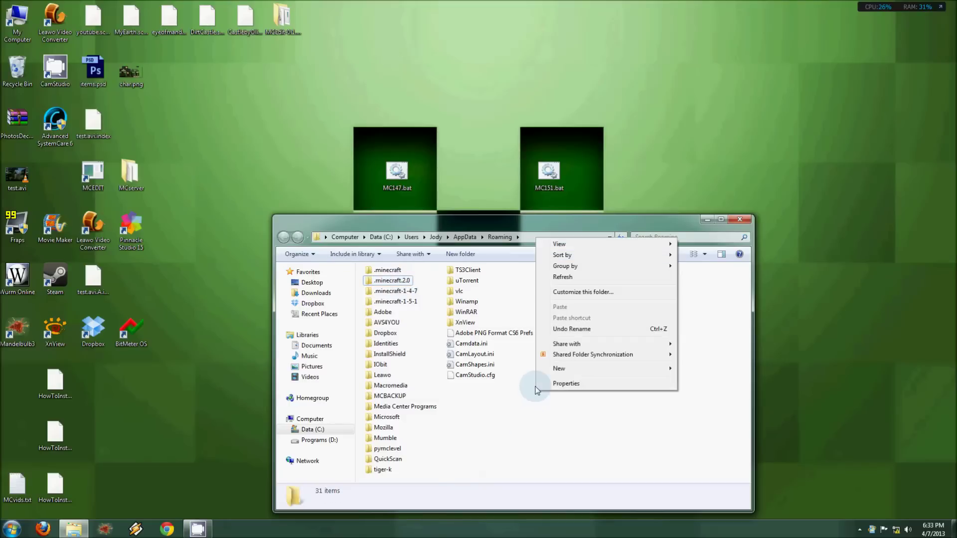
pyautogui.click(395, 301)
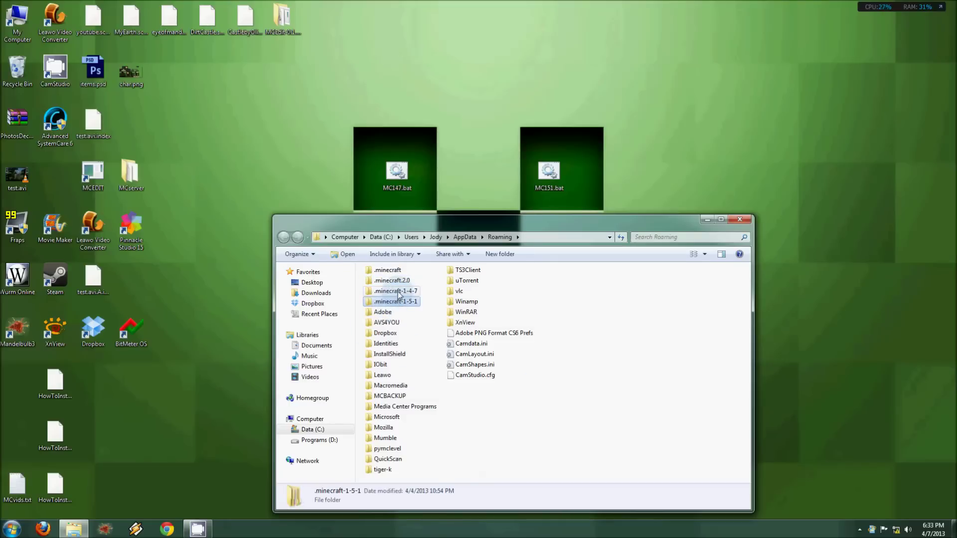
pyautogui.click(398, 294)
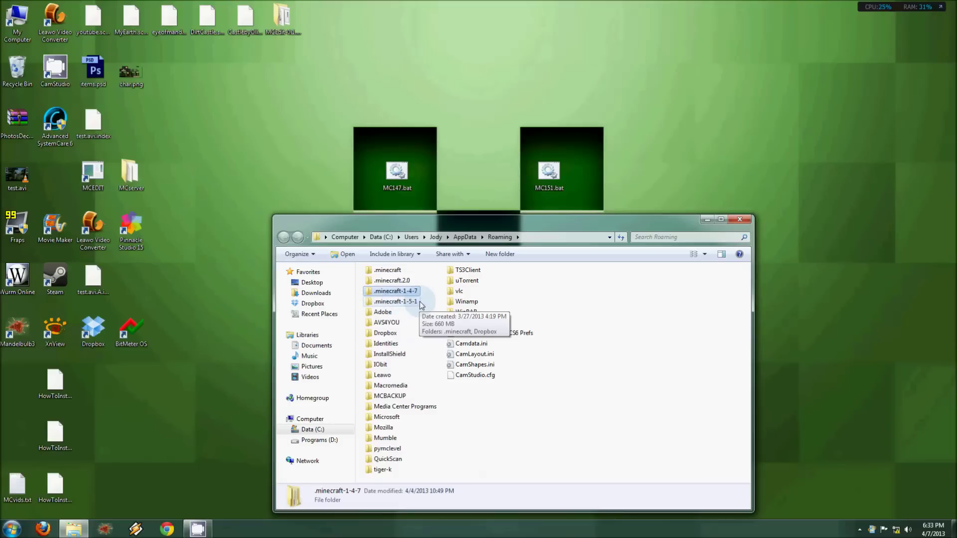
pyautogui.click(401, 281)
pyautogui.hotkey('shift', 'Delete')
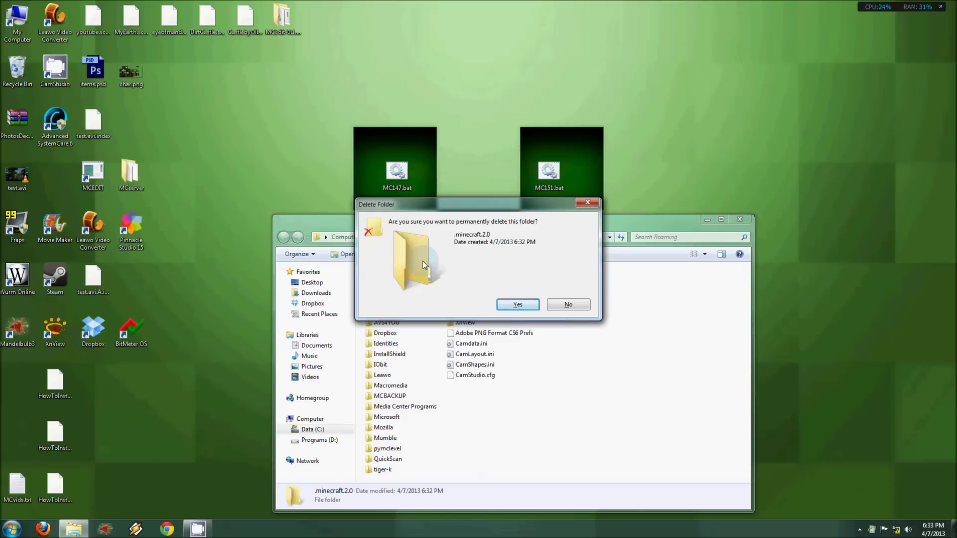
pyautogui.press('Return')
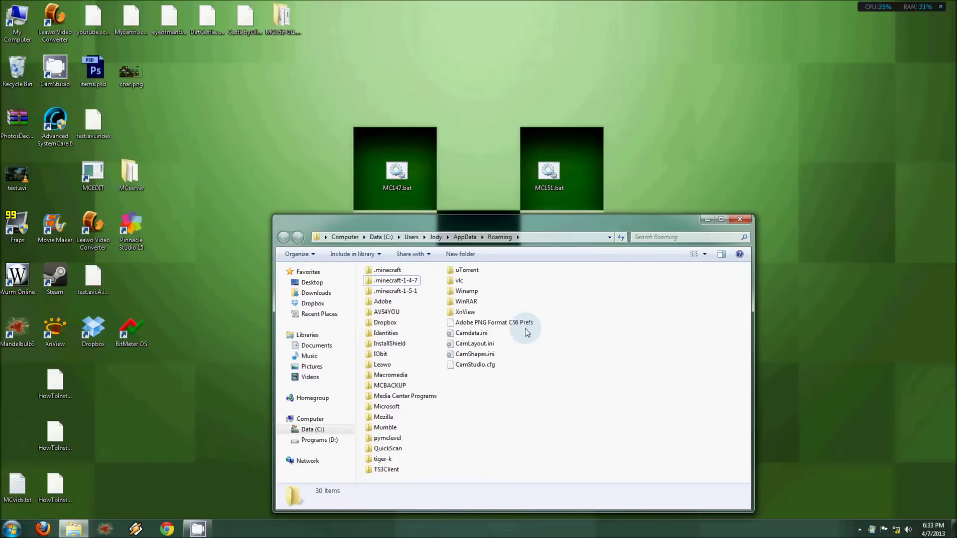
# Open .minecraft-1-4-7 to see its .minecraft and Dropbox folders, return to Roaming and minimize Explorer.
pyautogui.click(398, 271)
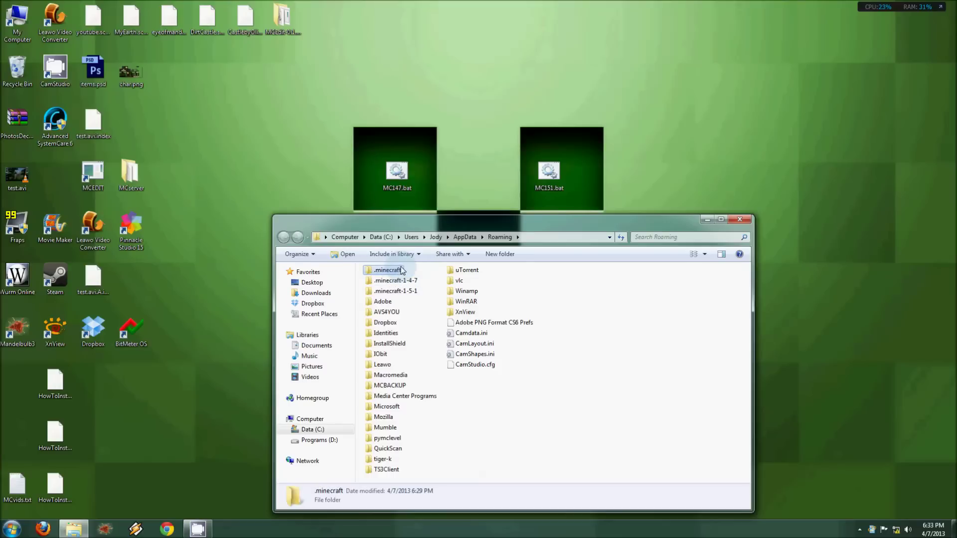
pyautogui.click(394, 176)
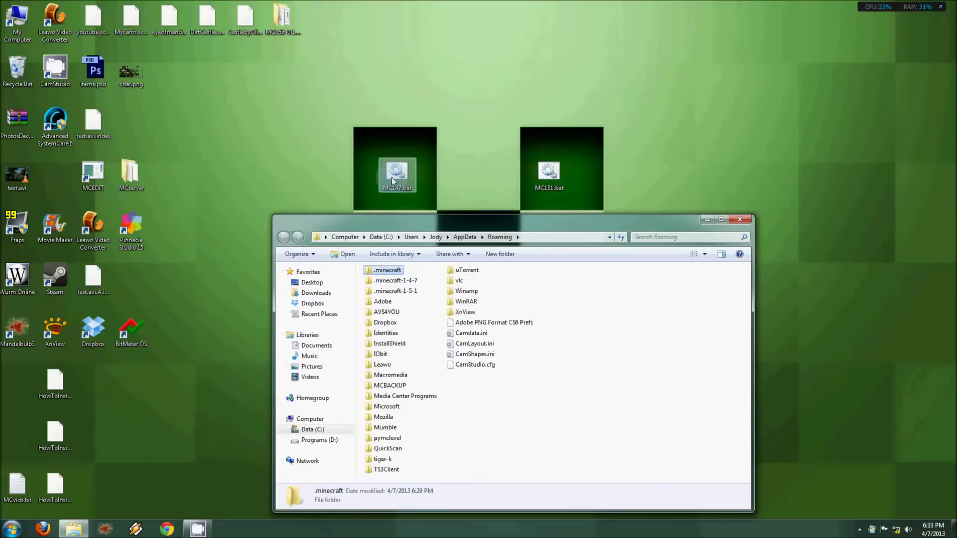
pyautogui.click(429, 269)
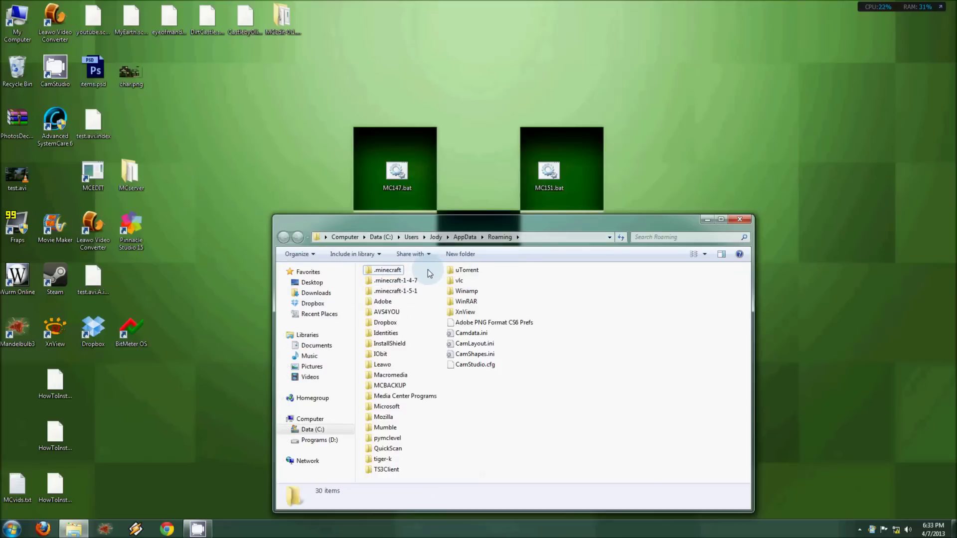
pyautogui.click(401, 270)
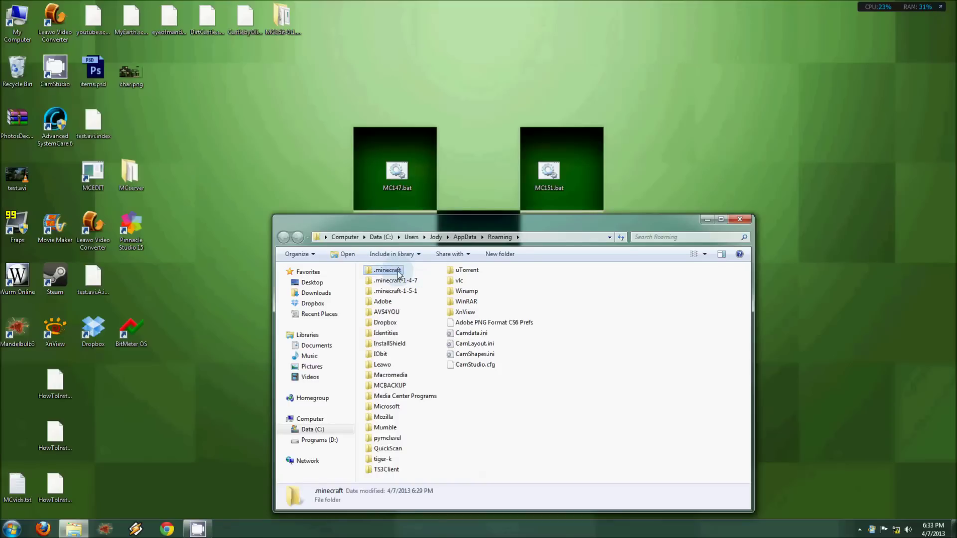
pyautogui.click(414, 281)
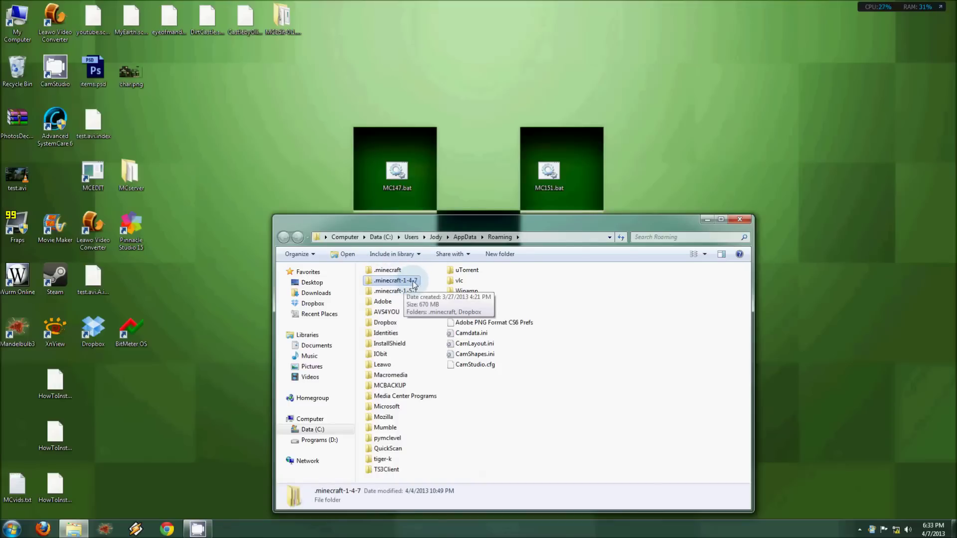
pyautogui.doubleClick(397, 282)
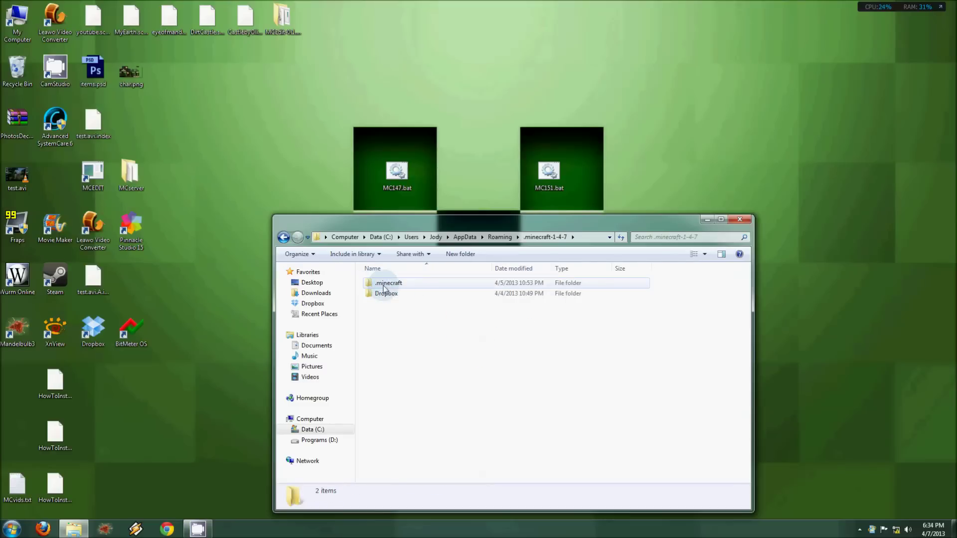
pyautogui.click(506, 238)
pyautogui.click(706, 219)
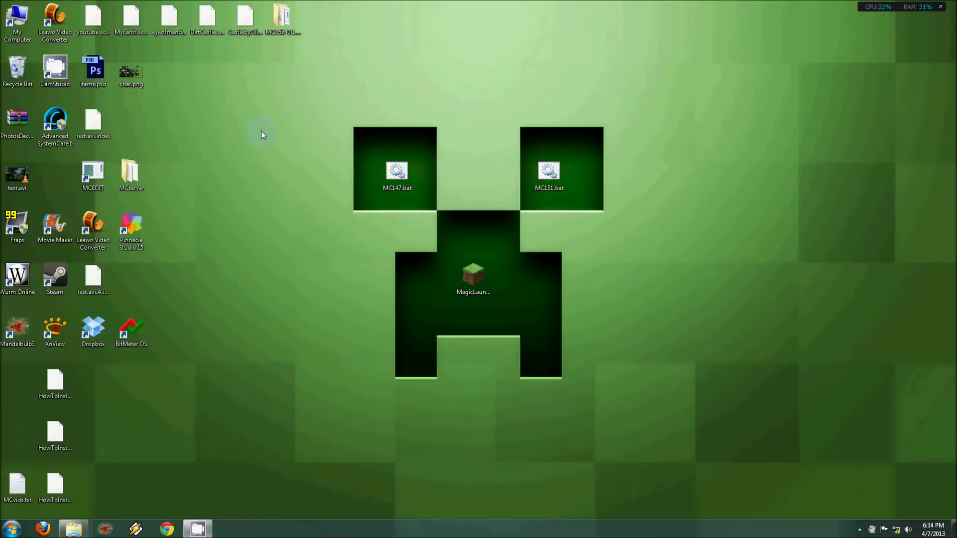
# Restore Explorer, open .minecraft-1-5-1 to inspect its contents, then return to Roaming.
pyautogui.click(73, 529)
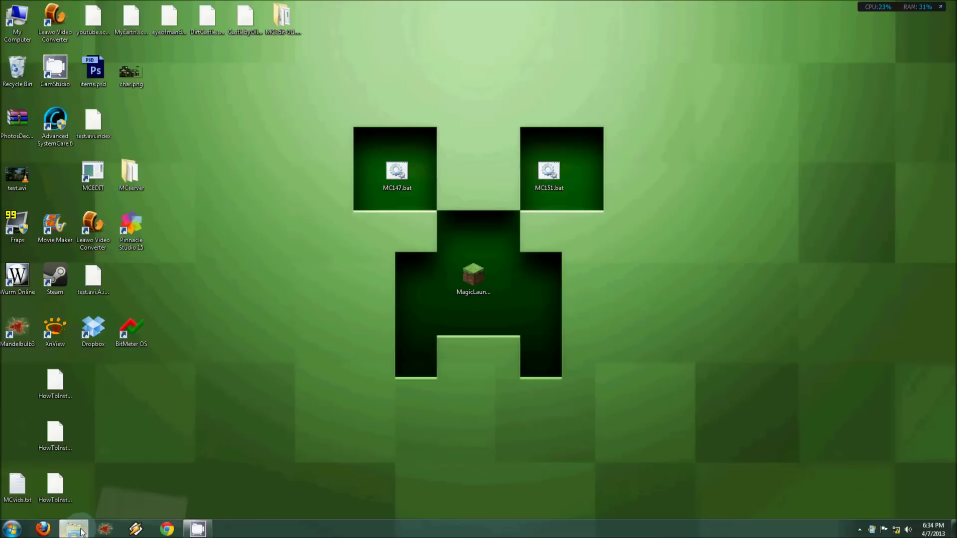
pyautogui.click(388, 271)
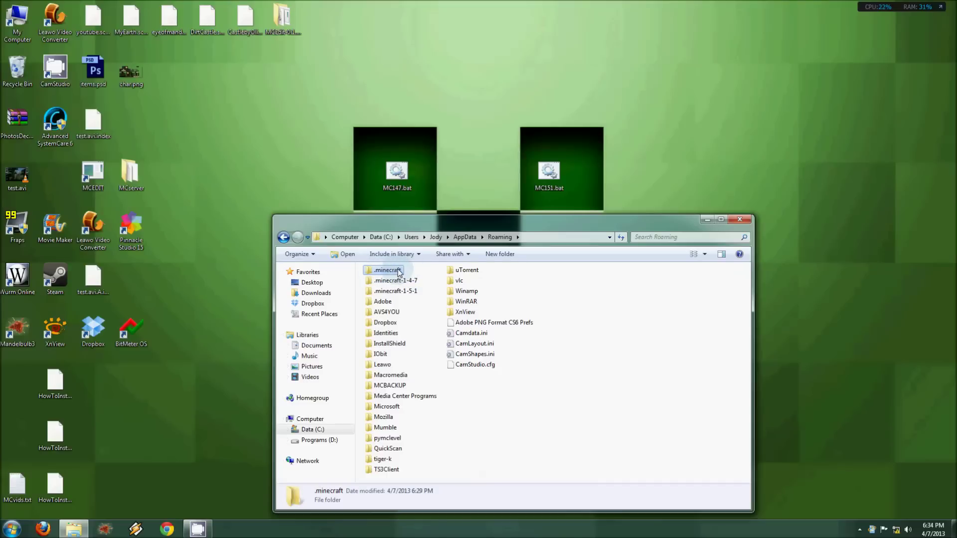
pyautogui.click(401, 282)
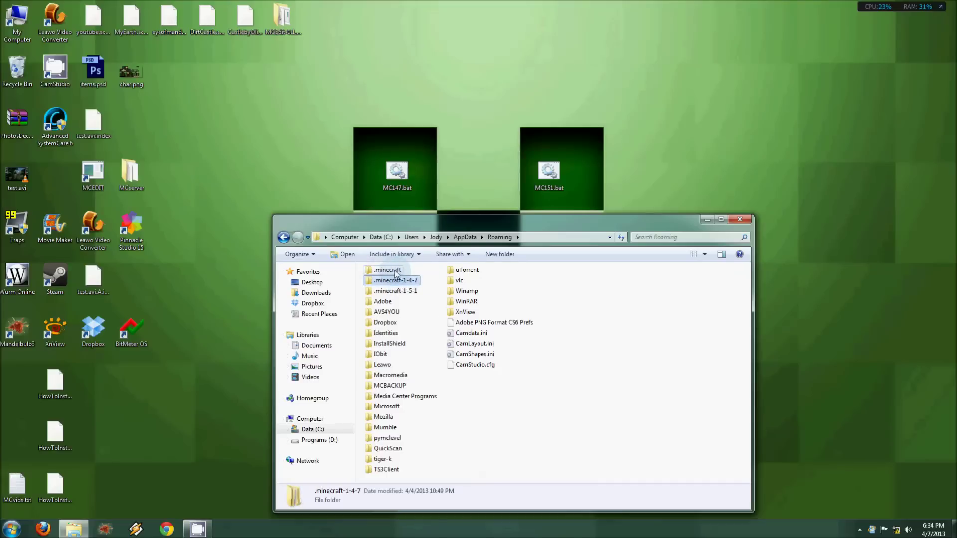
pyautogui.click(396, 272)
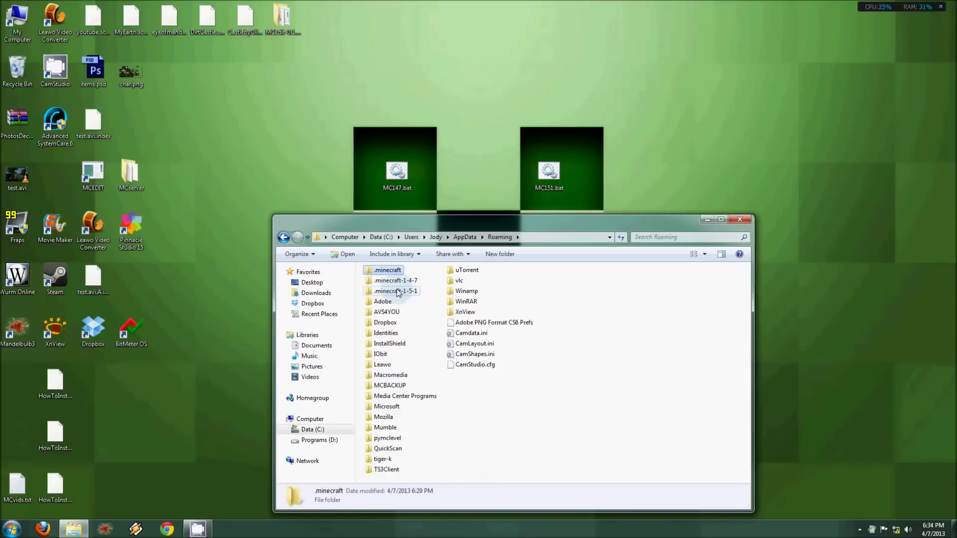
pyautogui.doubleClick(399, 292)
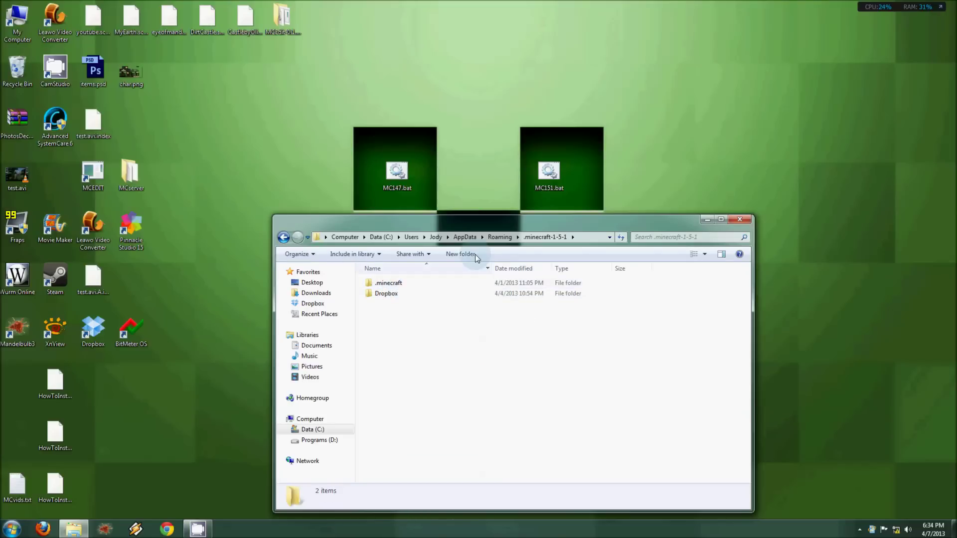
pyautogui.click(501, 237)
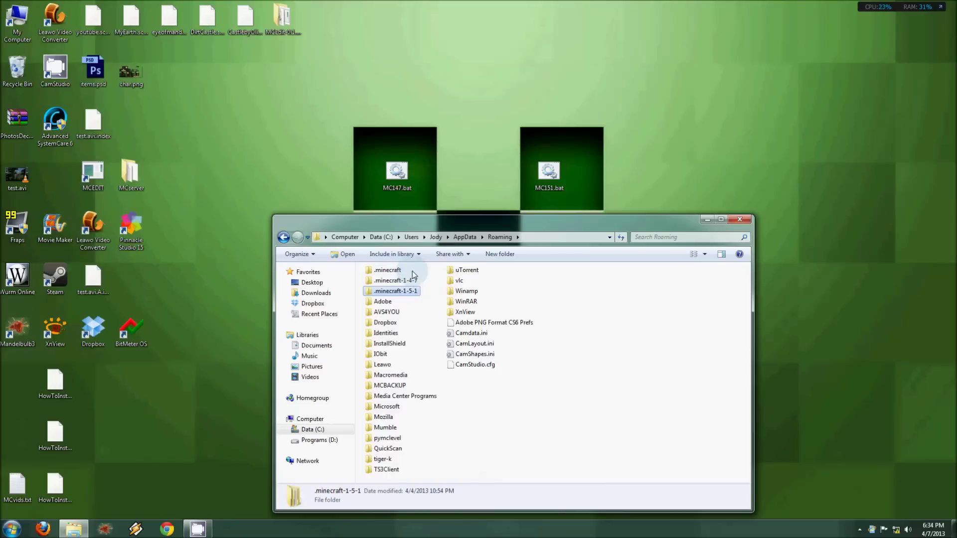
# Permanently delete the original .minecraft folder and minimize Explorer to the desktop.
pyautogui.click(413, 285)
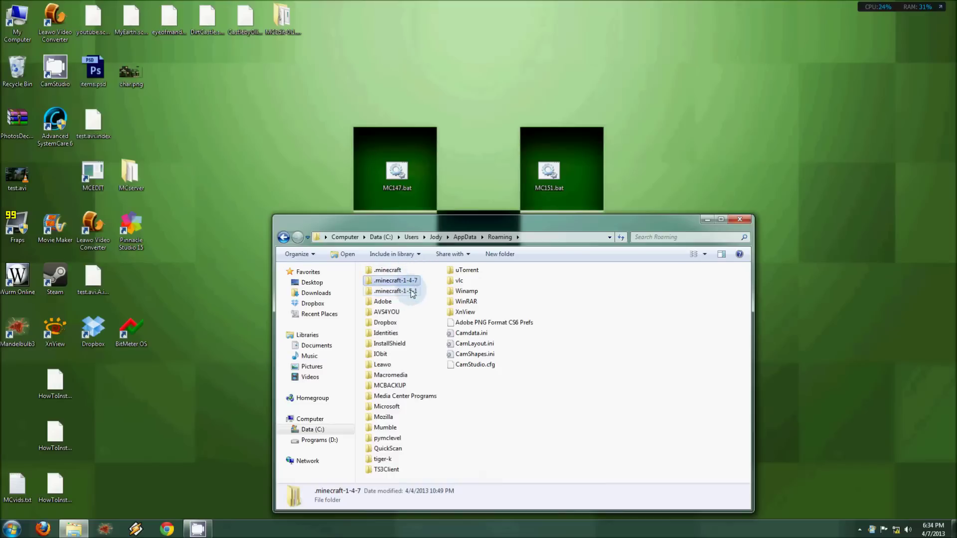
pyautogui.click(395, 272)
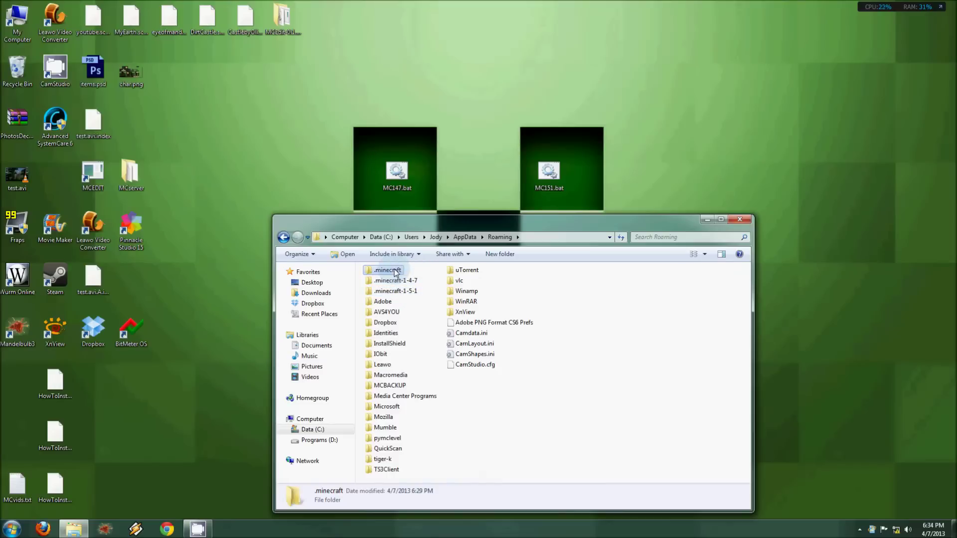
pyautogui.hotkey('shift', 'Delete')
pyautogui.press('Return')
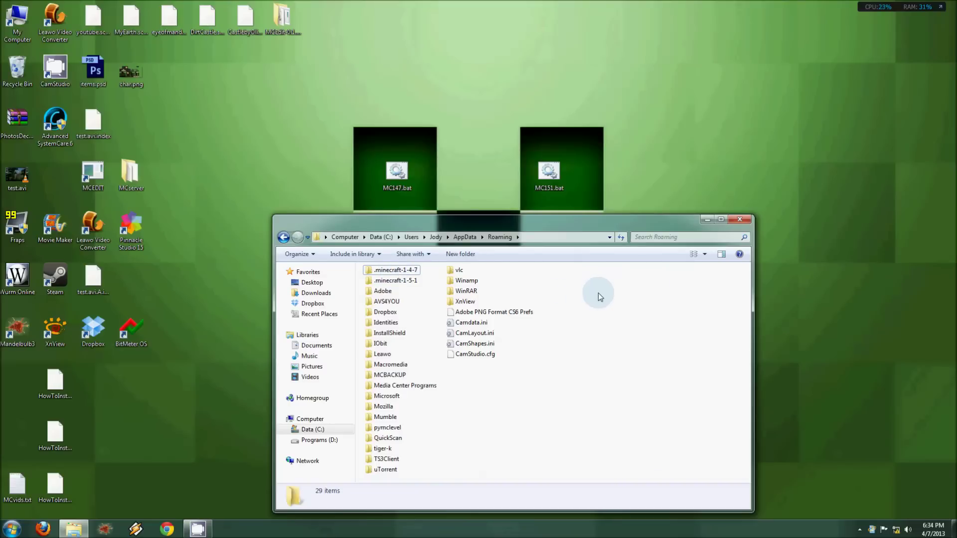
pyautogui.click(707, 220)
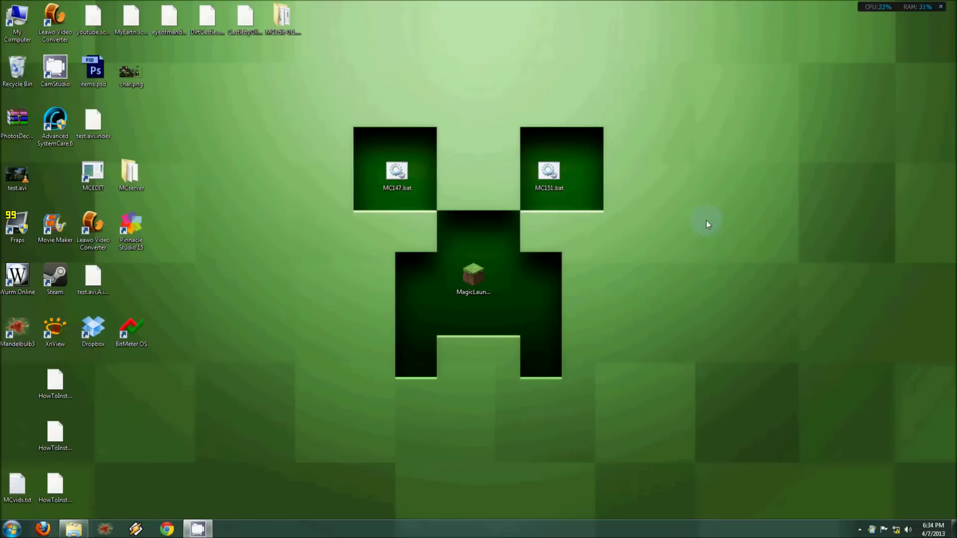
pyautogui.click(549, 175)
pyautogui.click(397, 174)
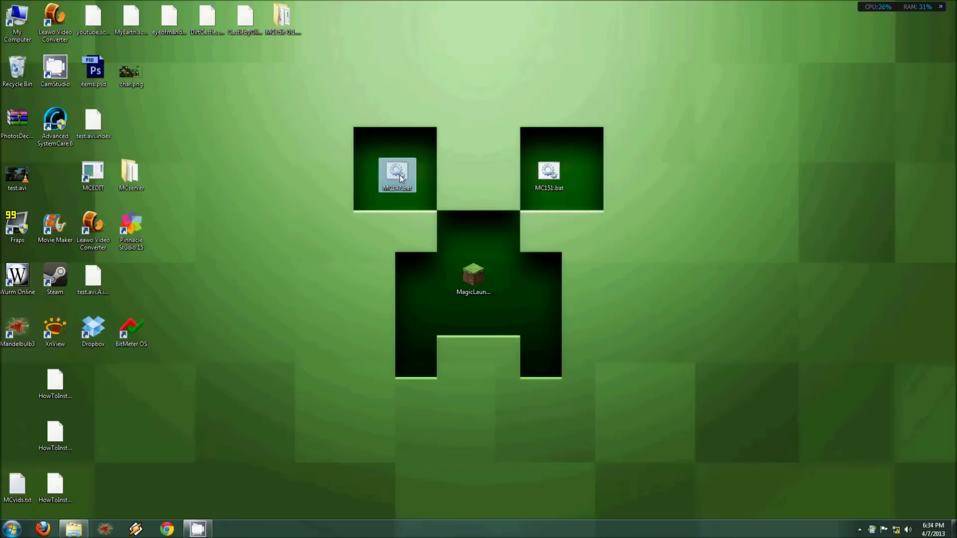
pyautogui.click(548, 174)
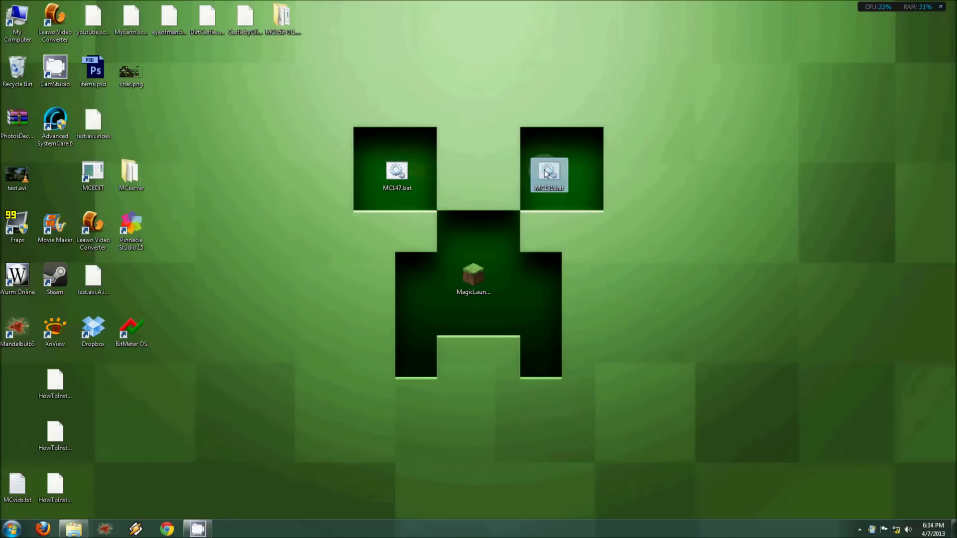
# Create a desktop text document named Minecraft1.4.7.txt and open it in Notepad.
pyautogui.rightClick(606, 255)
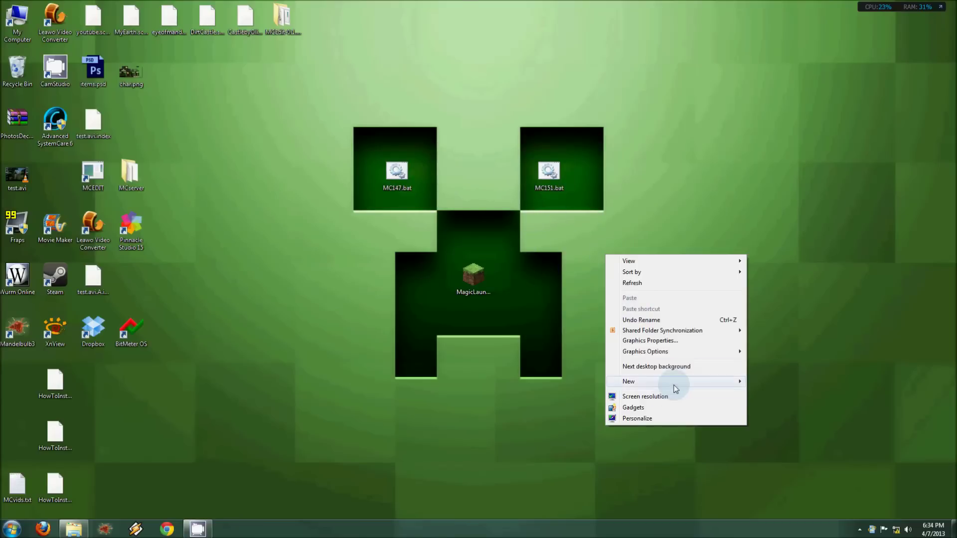
pyautogui.moveTo(675, 387)
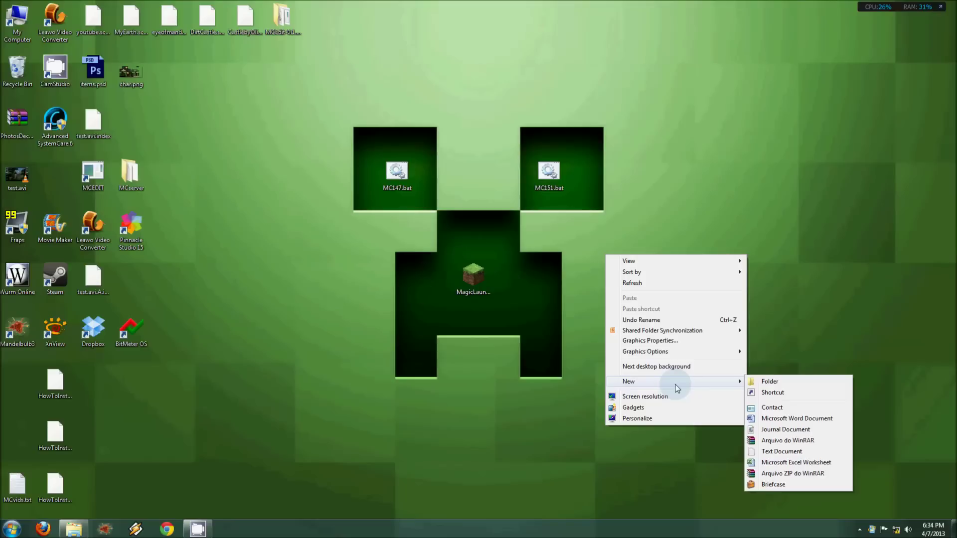
pyautogui.click(787, 452)
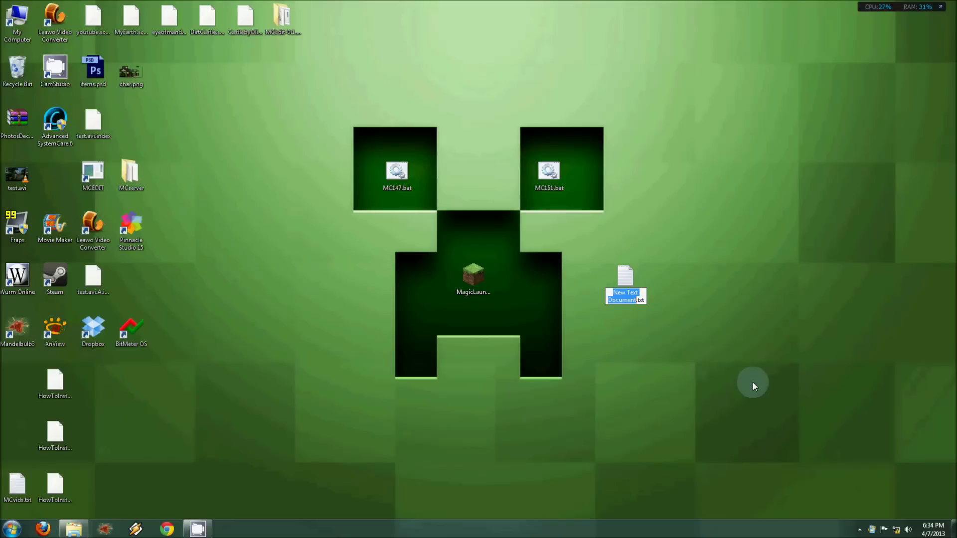
pyautogui.write('Minecraf')
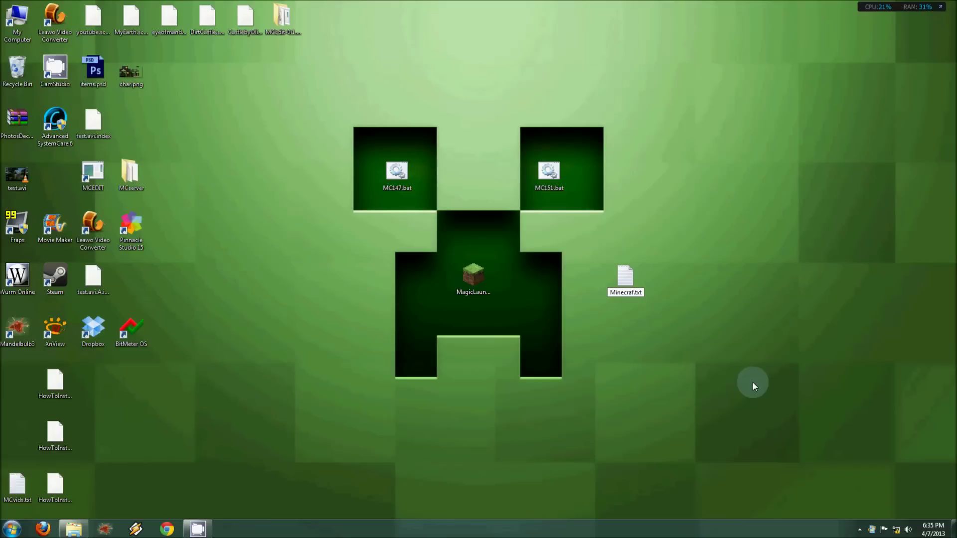
pyautogui.write('t1.4')
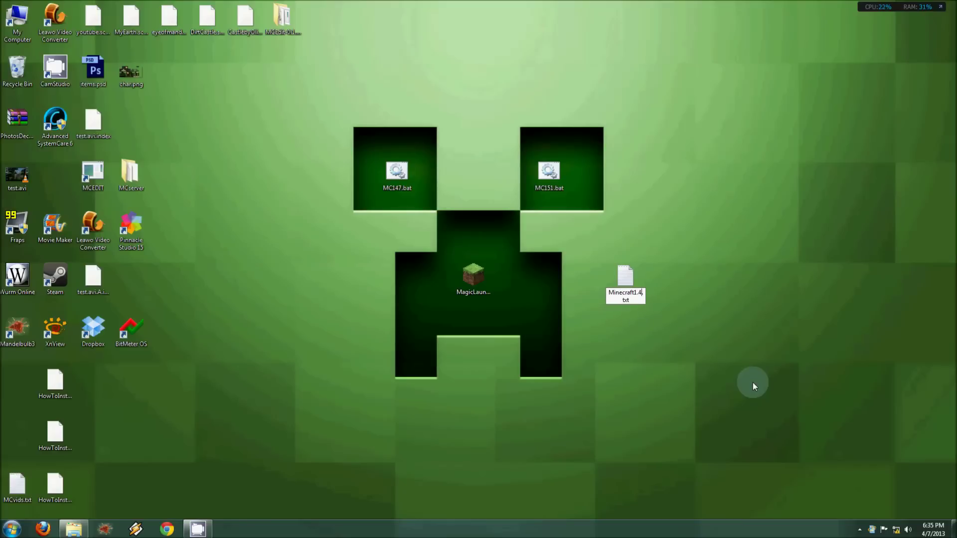
pyautogui.write('.7')
pyautogui.press('Return')
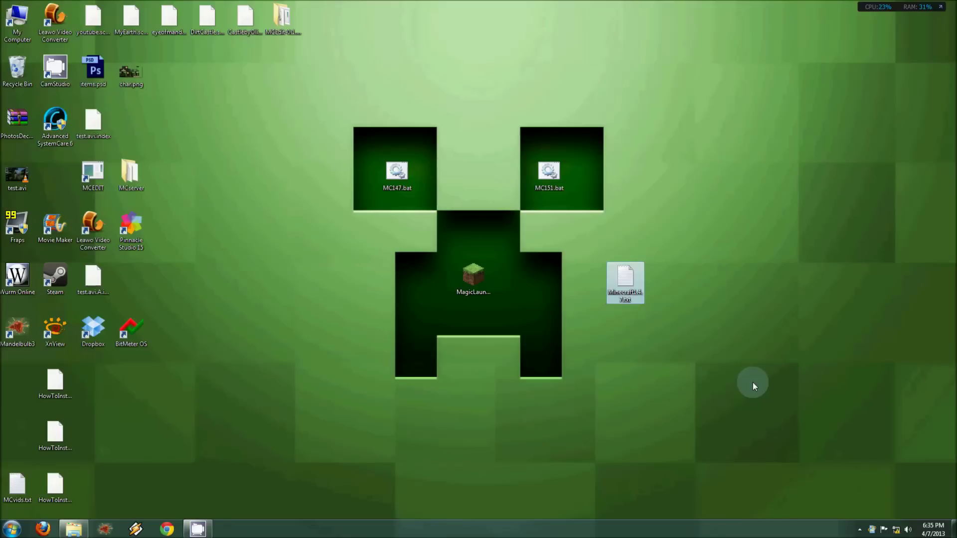
pyautogui.doubleClick(635, 277)
# Paste the batch script into the file and check the LAUNCHER line's MagicLauncher_1.0.0.exe.
pyautogui.moveTo(625, 252); pyautogui.dragTo(577, 311)
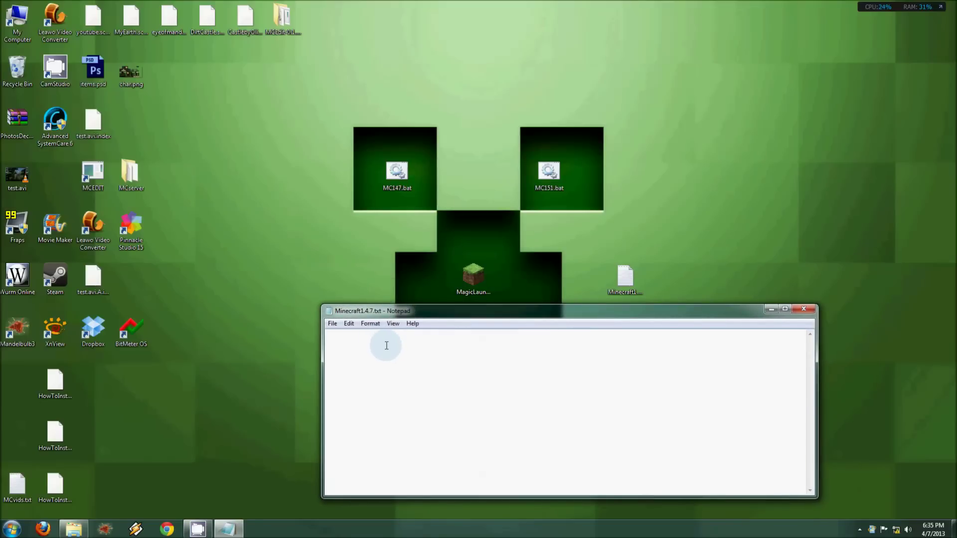
pyautogui.write('@echo off set LAUNCHER=C:\\Users\\Jody\\Desktop\\MagicLauncher_1.0.0.exe set SUPPLEMENT=.minecraft-1-4-7 set APPDATA=%APPDATA%\\%SUPPLEMENT% %LAUNCHER%')
pyautogui.hotkey('ctrl', 'a')
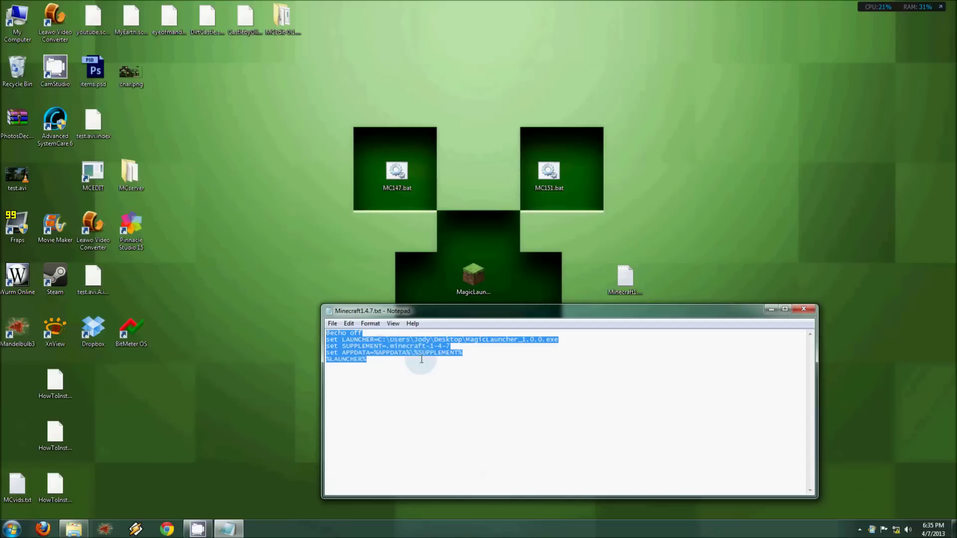
pyautogui.click(421, 359)
pyautogui.moveTo(379, 359); pyautogui.dragTo(320, 333)
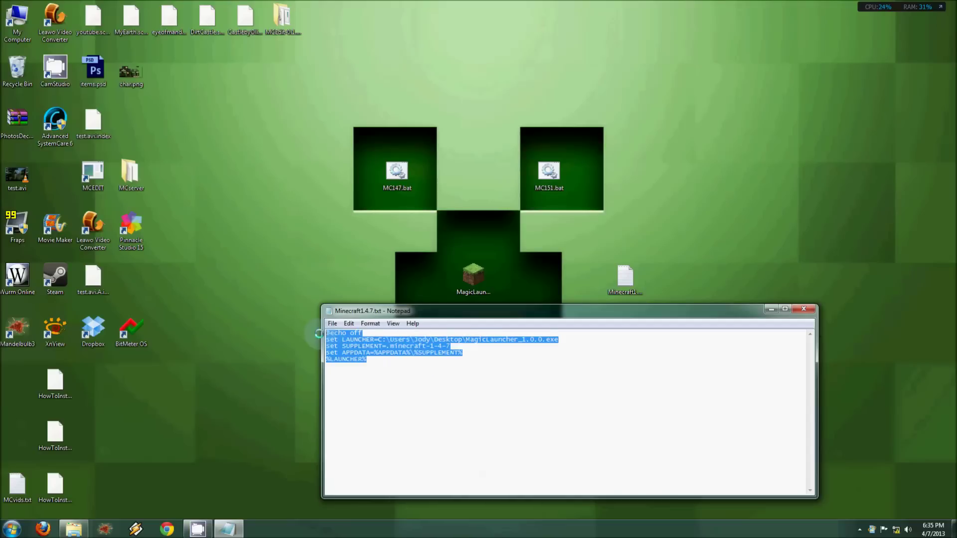
pyautogui.click(375, 339)
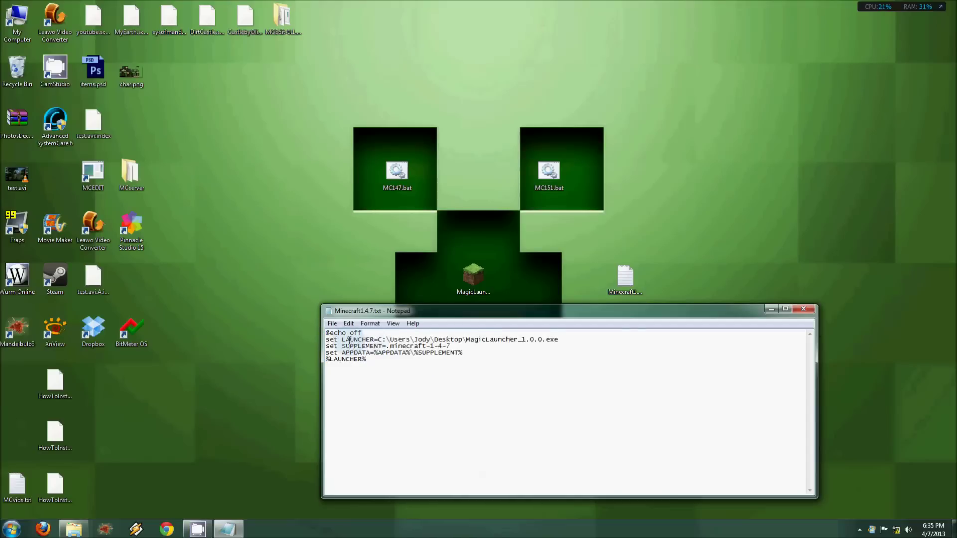
pyautogui.moveTo(343, 340); pyautogui.dragTo(378, 339)
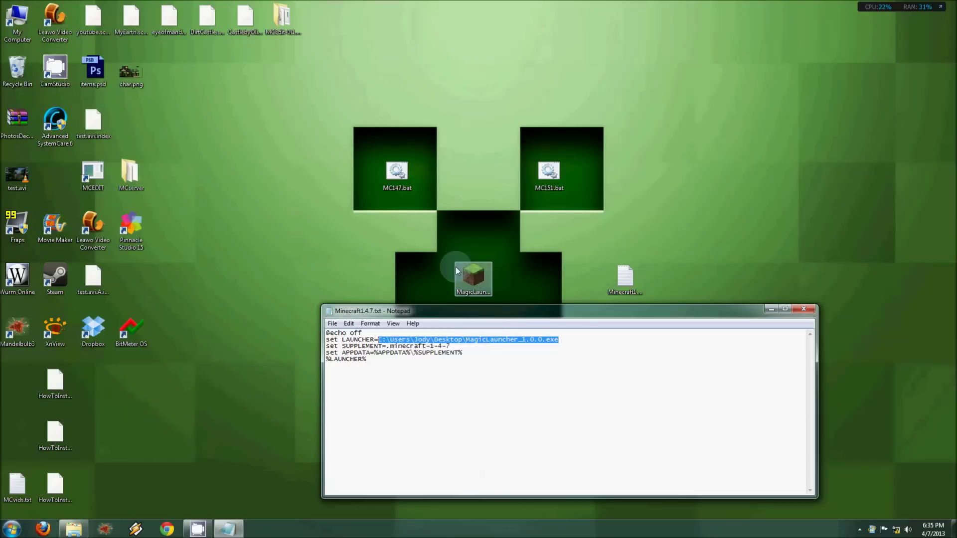
pyautogui.click(394, 339)
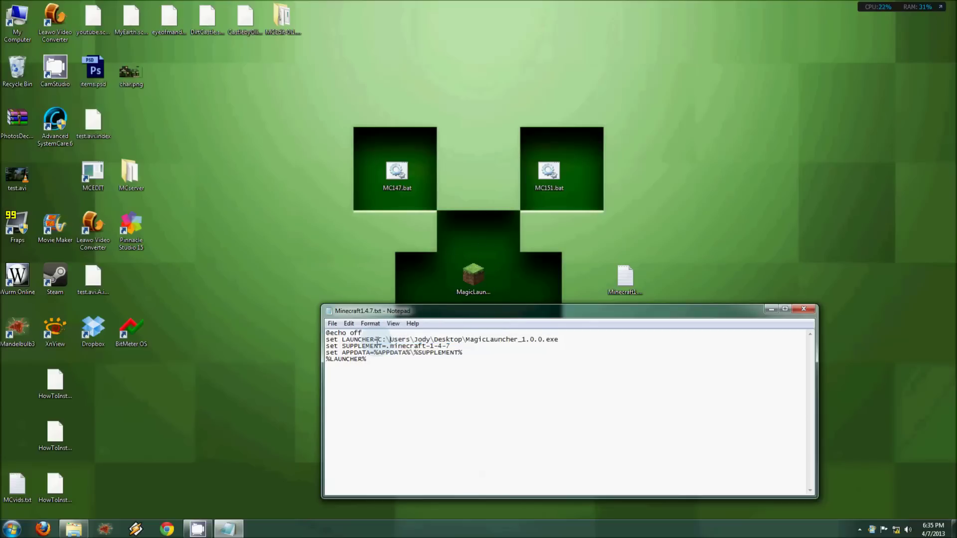
pyautogui.moveTo(379, 340); pyautogui.dragTo(472, 340)
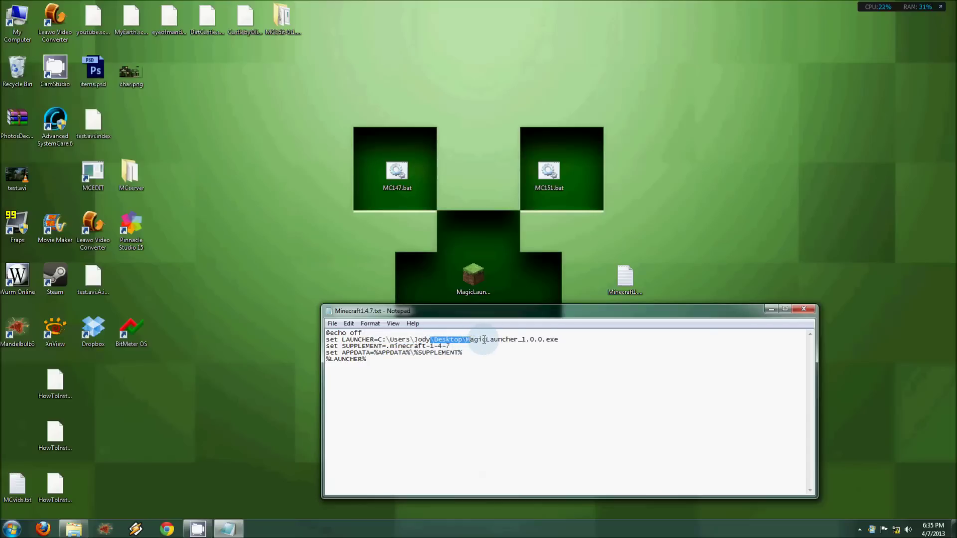
pyautogui.click(570, 340)
pyautogui.moveTo(570, 339); pyautogui.dragTo(378, 347)
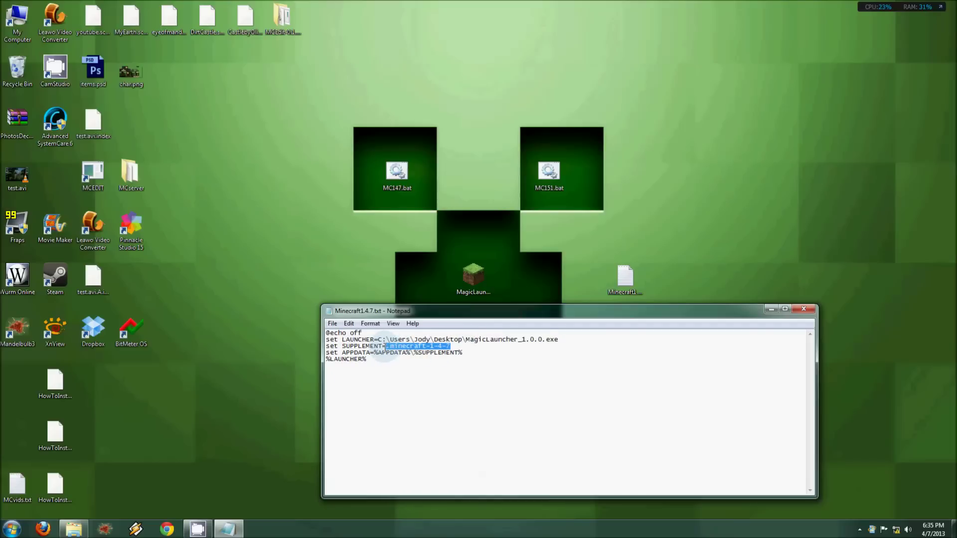
# Copy the .minecraft-1-4-7 folder name from Roaming and paste it as the SUPPLEMENT value.
pyautogui.click(74, 530)
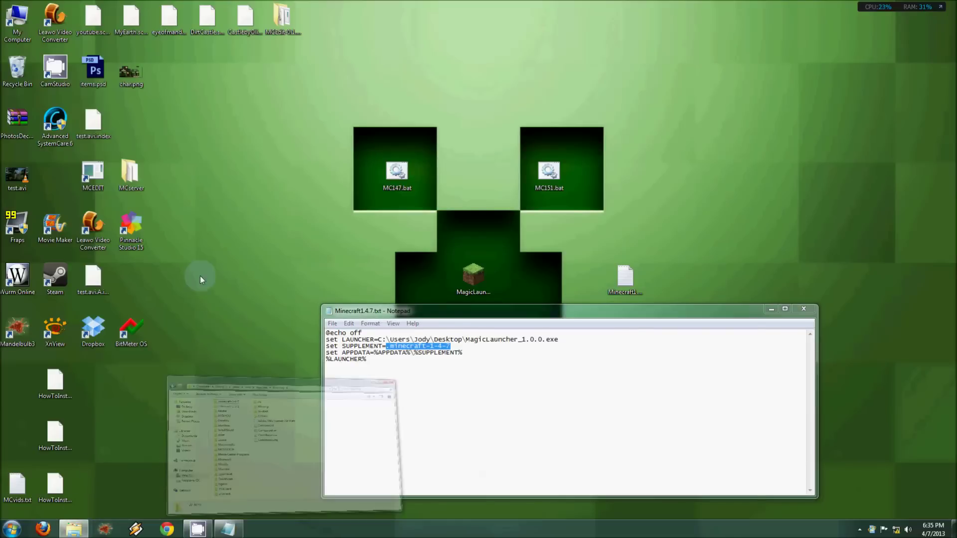
pyautogui.click(395, 270)
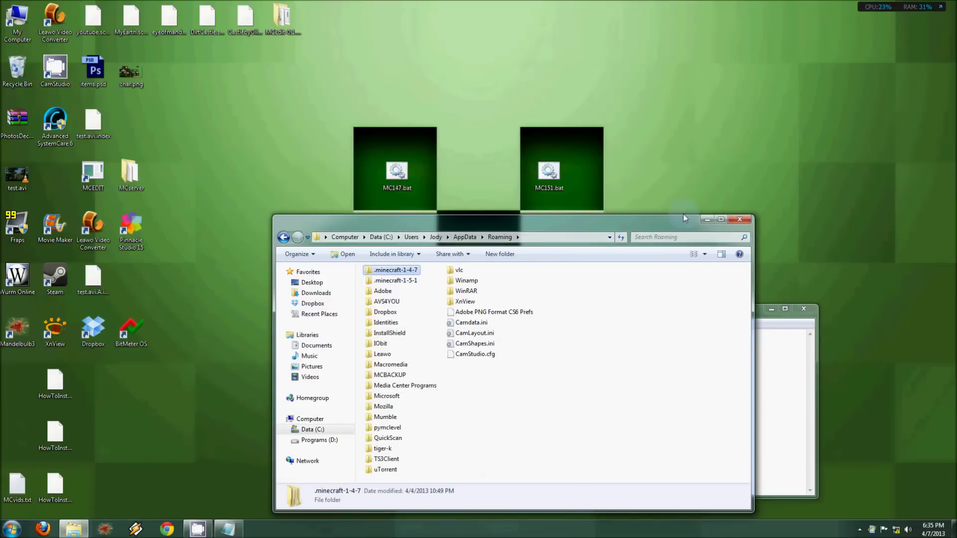
pyautogui.click(708, 220)
pyautogui.write('.minecraft-1-4-7')
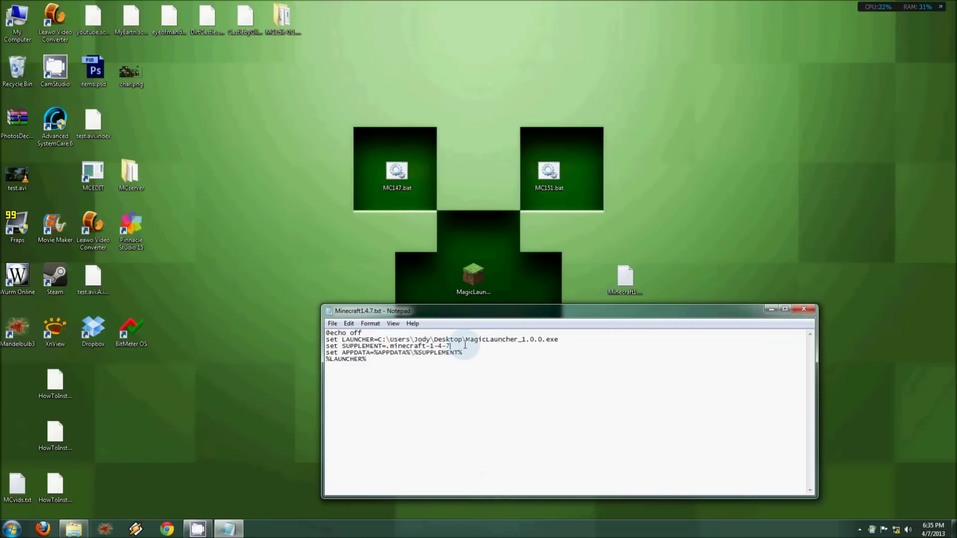
pyautogui.moveTo(465, 345); pyautogui.dragTo(390, 346)
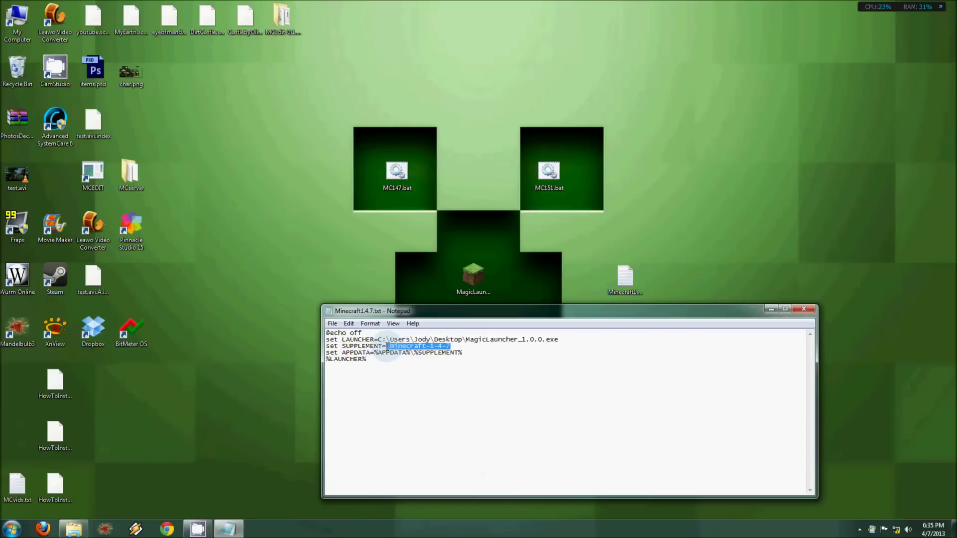
# Save As with file type All Files, changing the name to Minecraft1.4.7.bat.
pyautogui.click(332, 323)
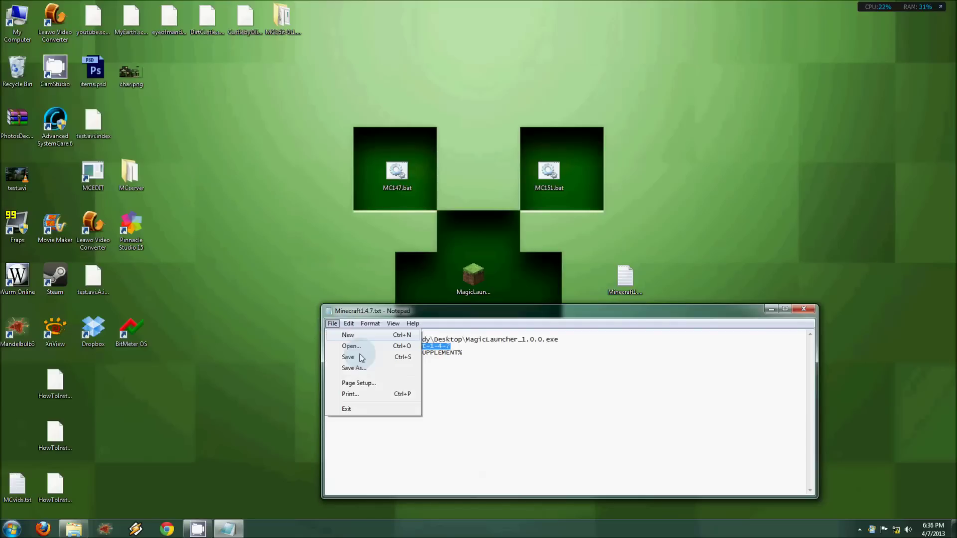
pyautogui.click(359, 368)
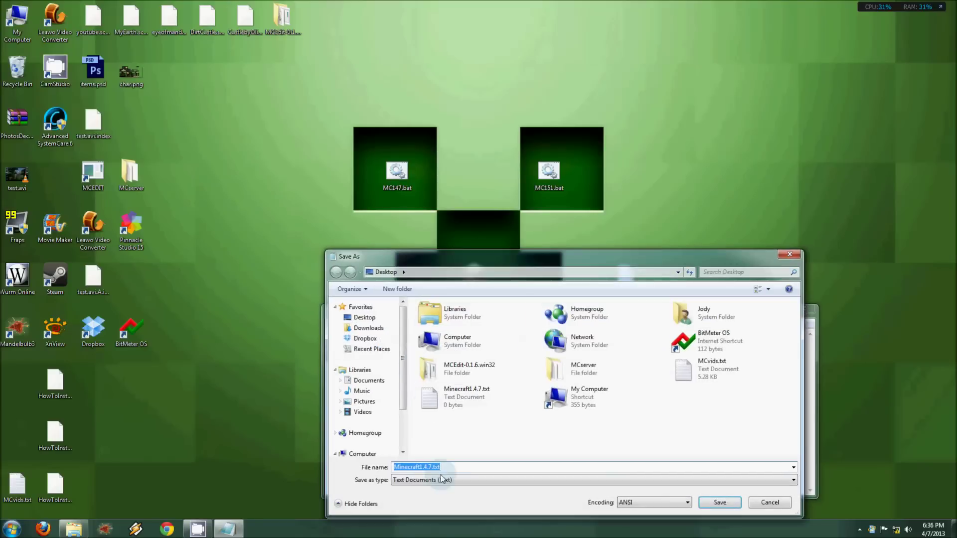
pyautogui.click(454, 480)
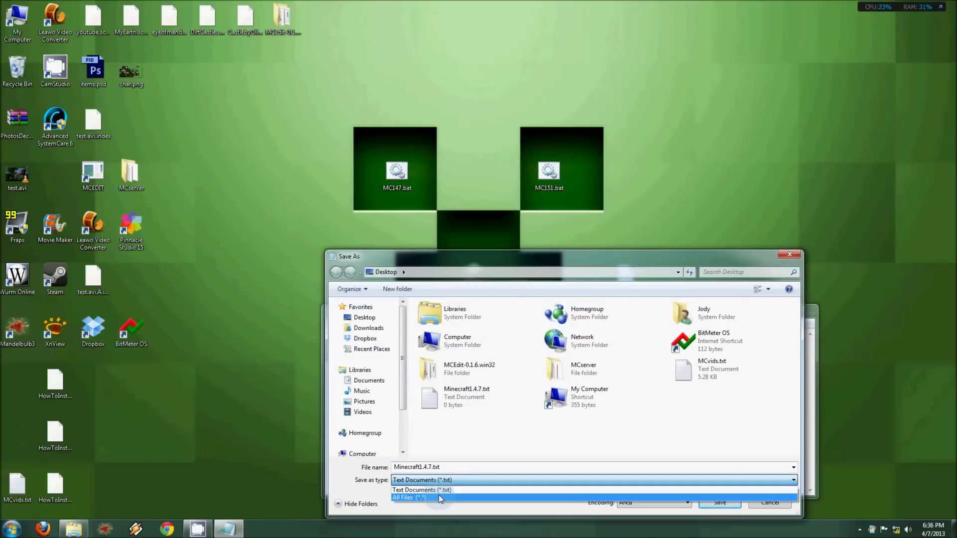
pyautogui.click(439, 495)
pyautogui.click(455, 467)
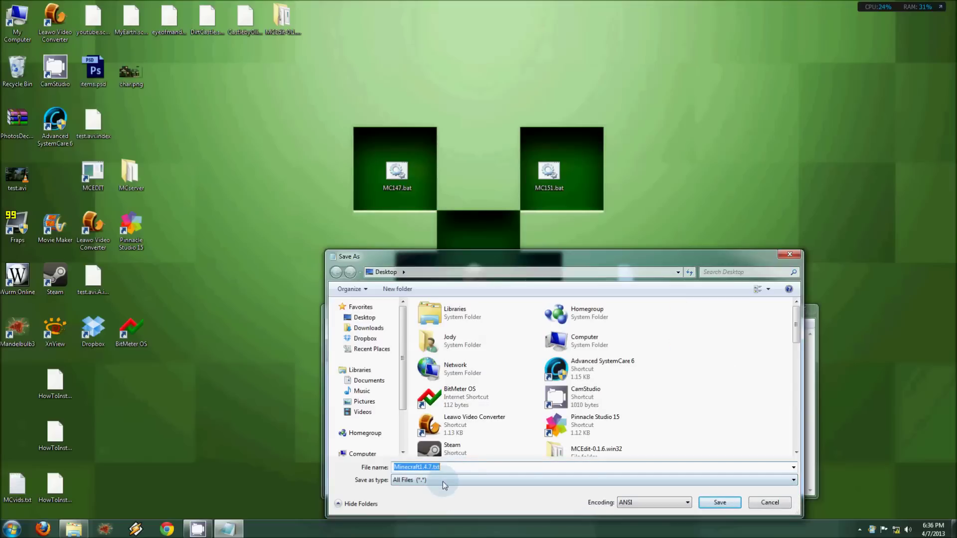
pyautogui.click(449, 468)
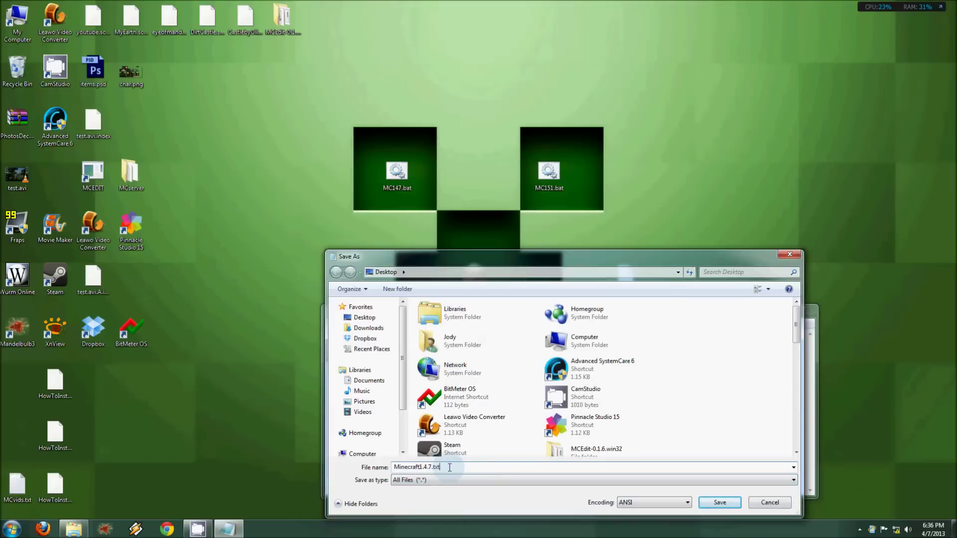
pyautogui.press('BackSpace')
pyautogui.press('BackSpace')
pyautogui.write('bat')
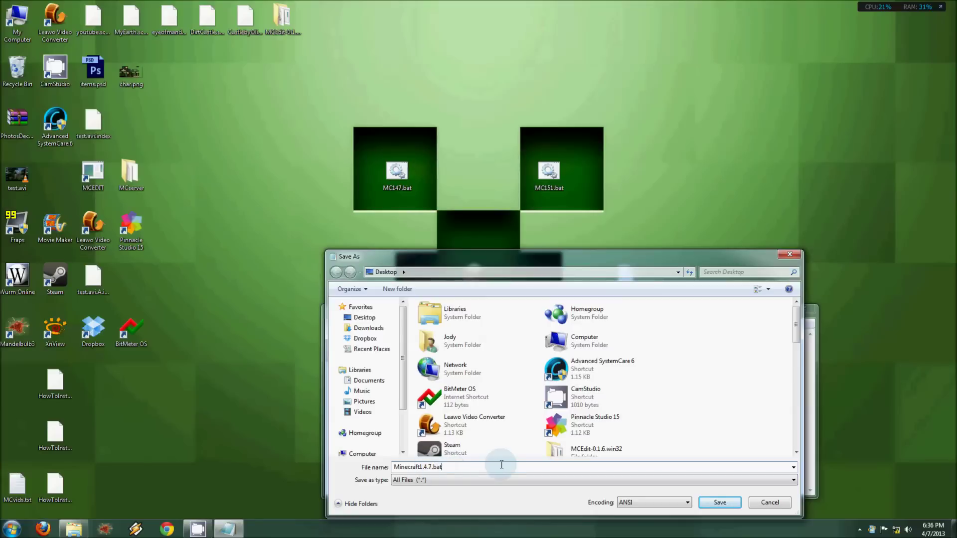
pyautogui.click(720, 503)
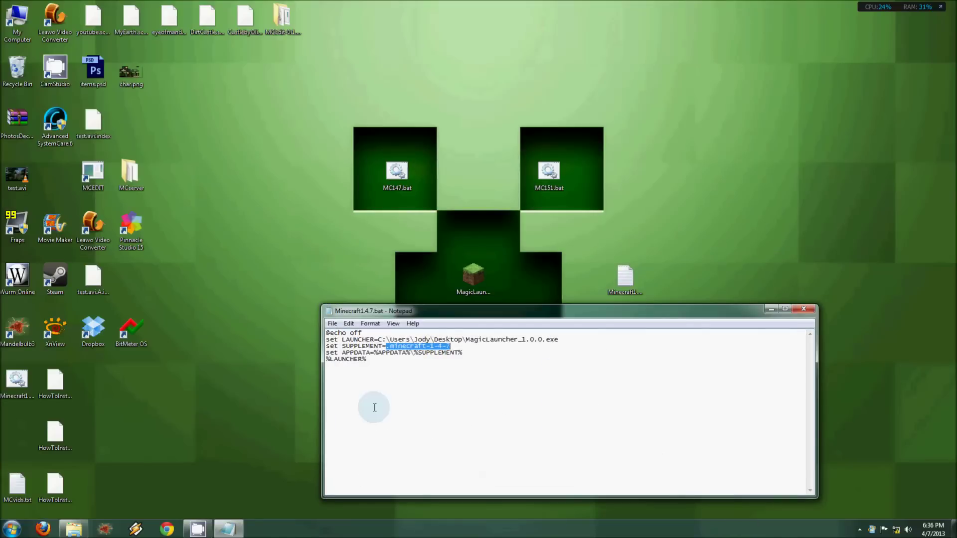
# Move Minecraft1.4.7.bat to the desktop centre and check the .minecraft-1-4-7 SUPPLEMENT value.
pyautogui.click(18, 393)
pyautogui.moveTo(19, 394); pyautogui.dragTo(375, 244)
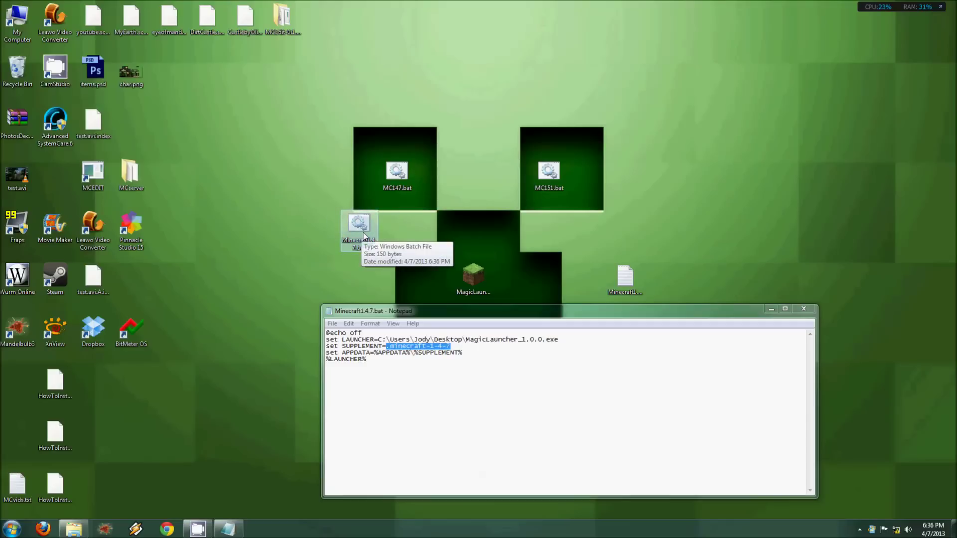
pyautogui.click(74, 530)
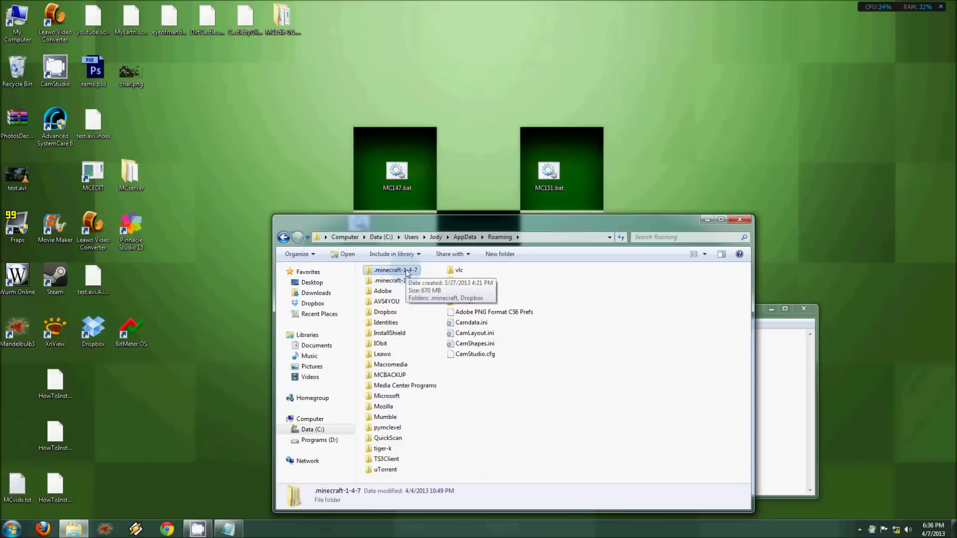
pyautogui.click(707, 220)
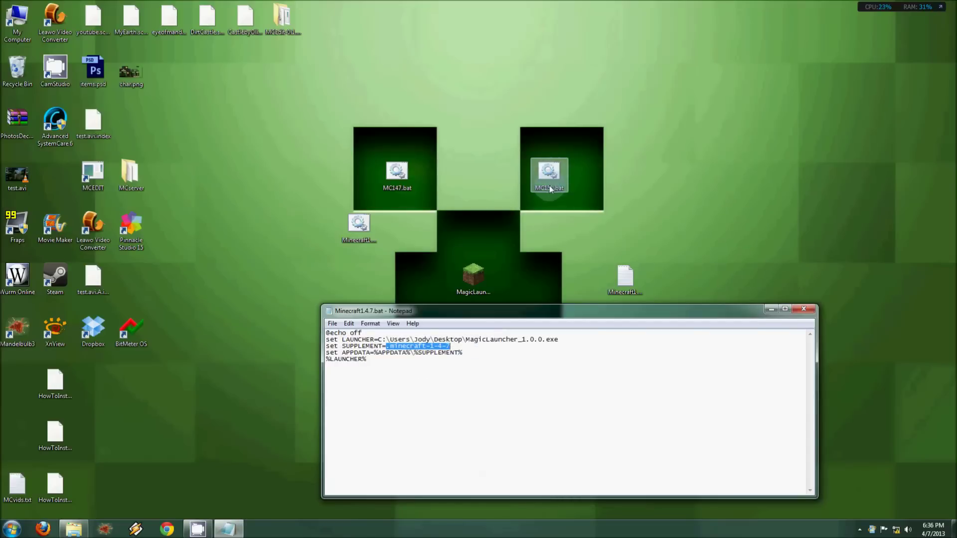
pyautogui.click(459, 347)
pyautogui.moveTo(459, 348); pyautogui.dragTo(388, 342)
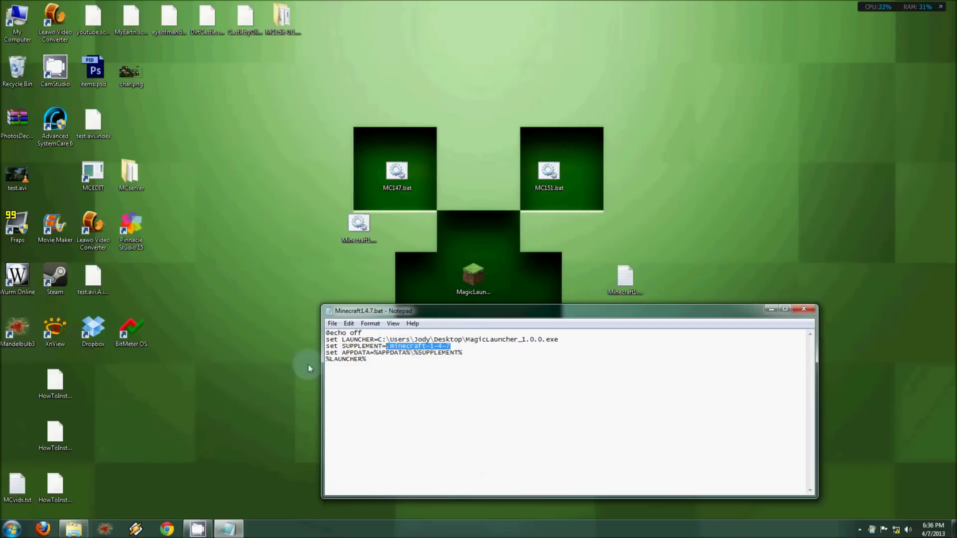
# Check the .minecraft-1-5-1 folder in Roaming, close Notepad and select Minecraft1.4.7.txt.
pyautogui.click(73, 529)
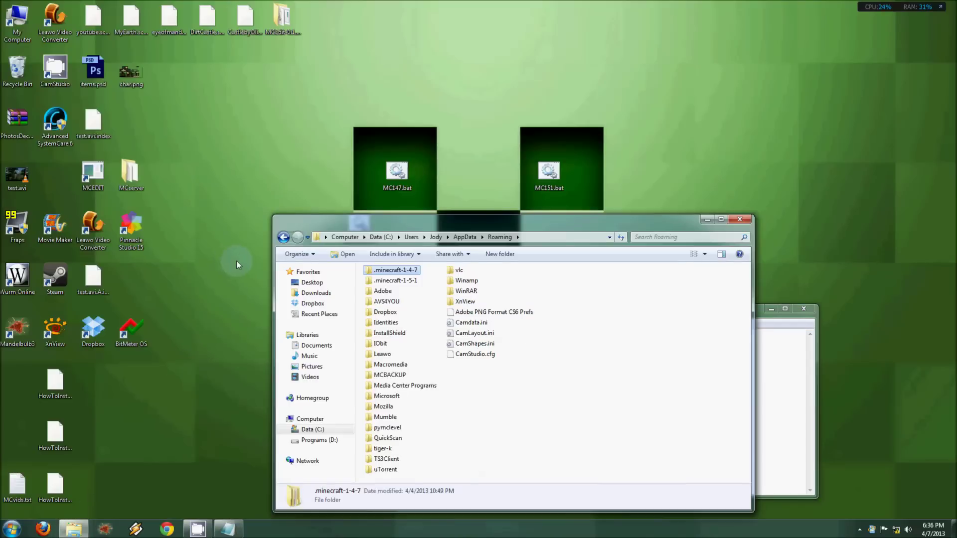
pyautogui.click(407, 281)
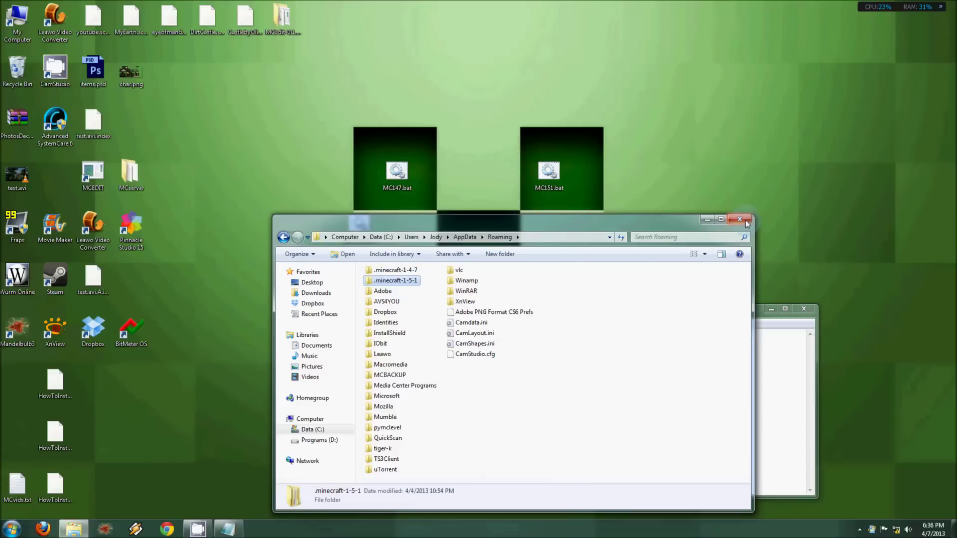
pyautogui.click(707, 220)
pyautogui.moveTo(560, 314); pyautogui.dragTo(536, 318)
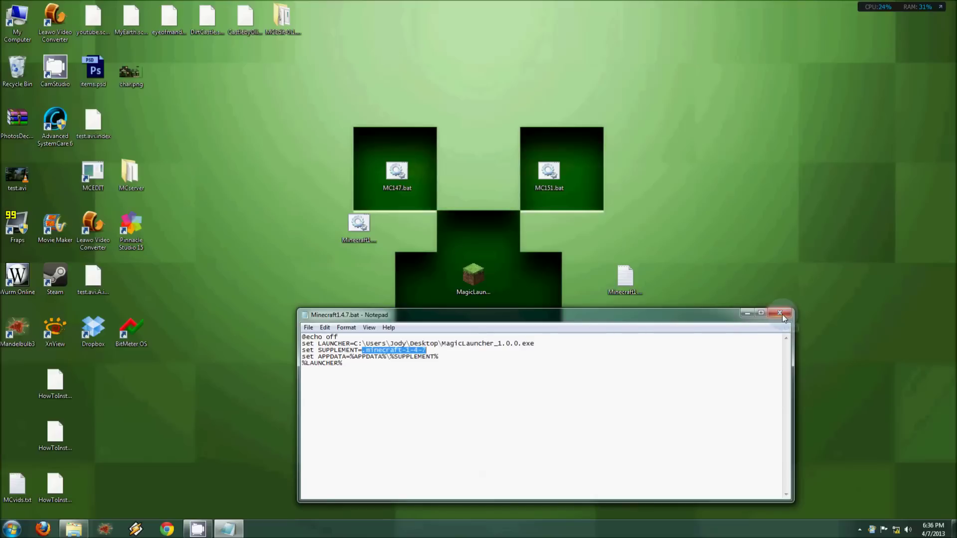
pyautogui.click(782, 314)
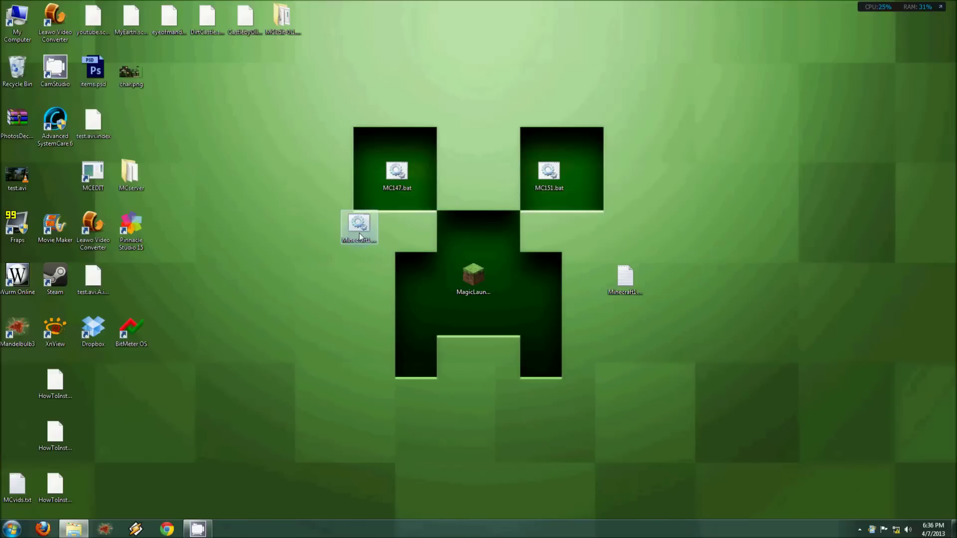
pyautogui.click(639, 280)
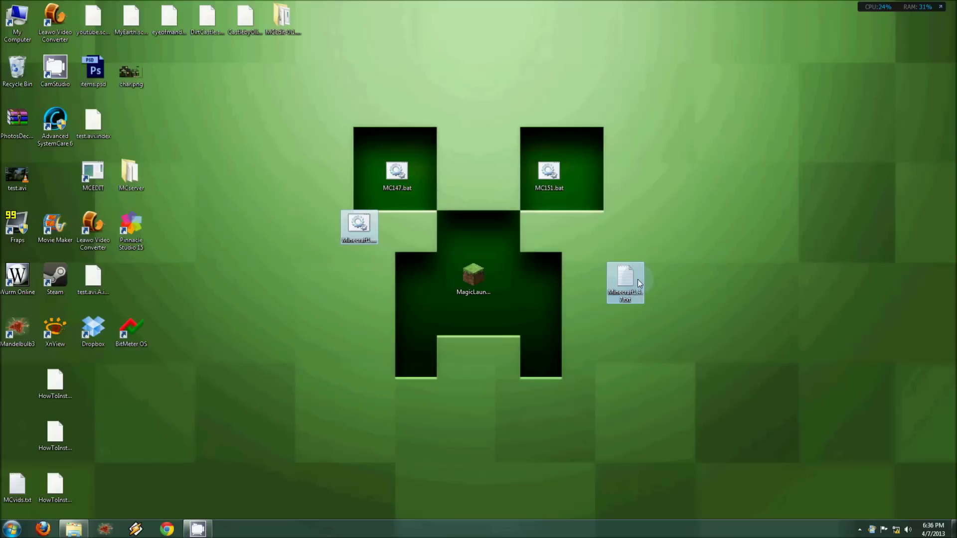
# Permanently delete both Minecraft1.4.7 files, then confirm MC147.bat opens Magic Launcher and close it.
pyautogui.hotkey('shift', 'Delete')
pyautogui.press('Return')
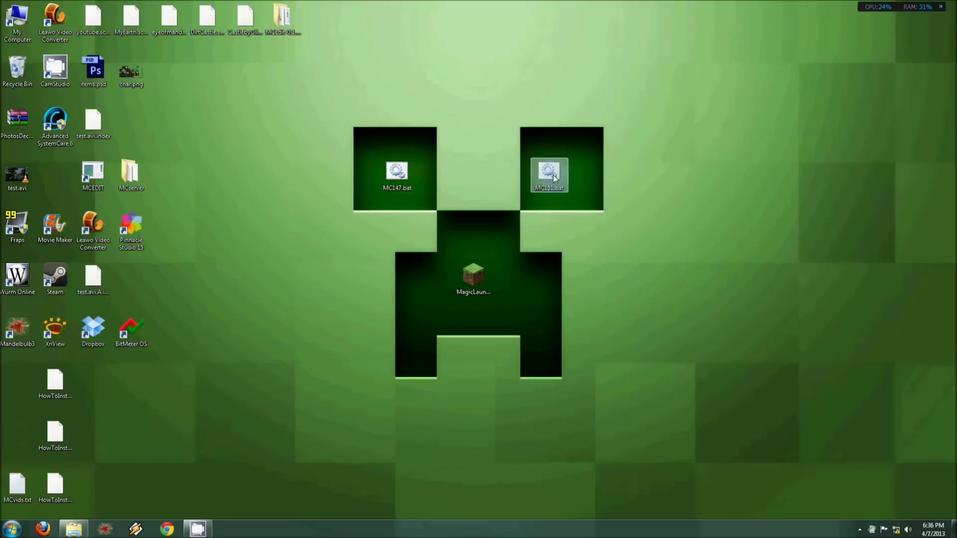
pyautogui.click(406, 176)
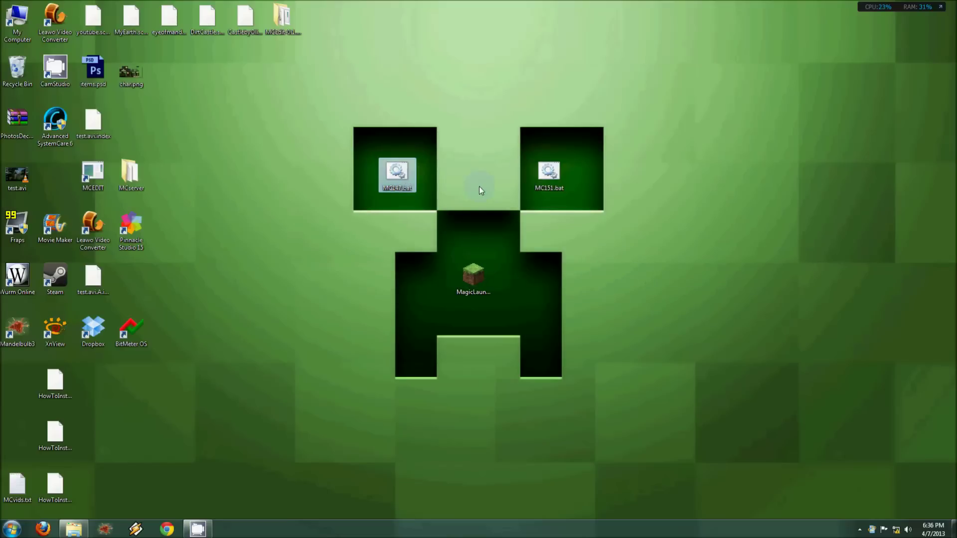
pyautogui.doubleClick(390, 172)
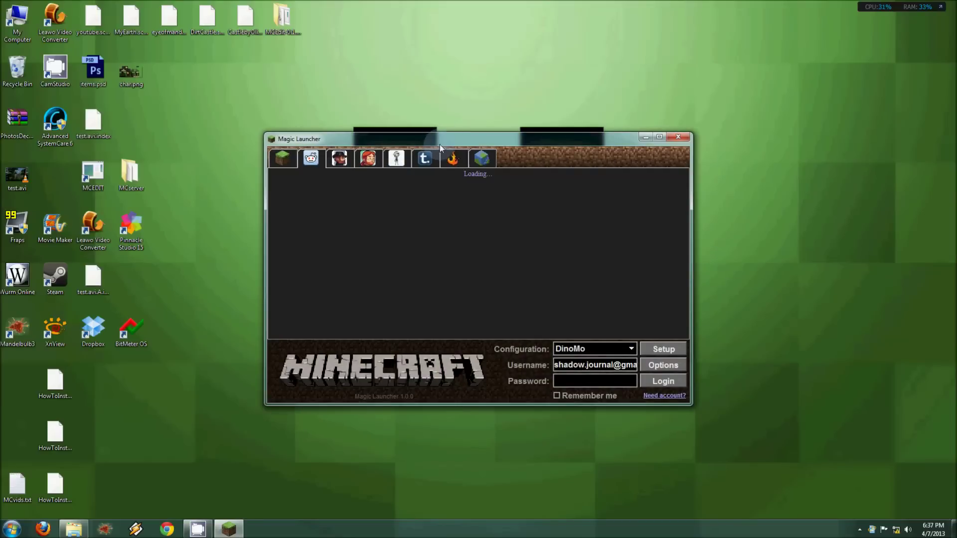
pyautogui.moveTo(440, 145); pyautogui.dragTo(539, 276)
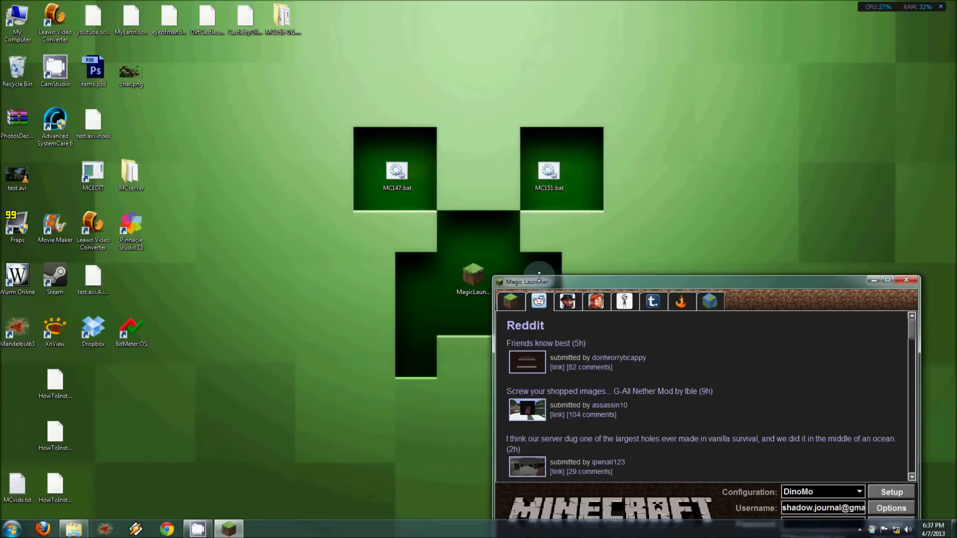
pyautogui.moveTo(596, 281); pyautogui.dragTo(539, 206)
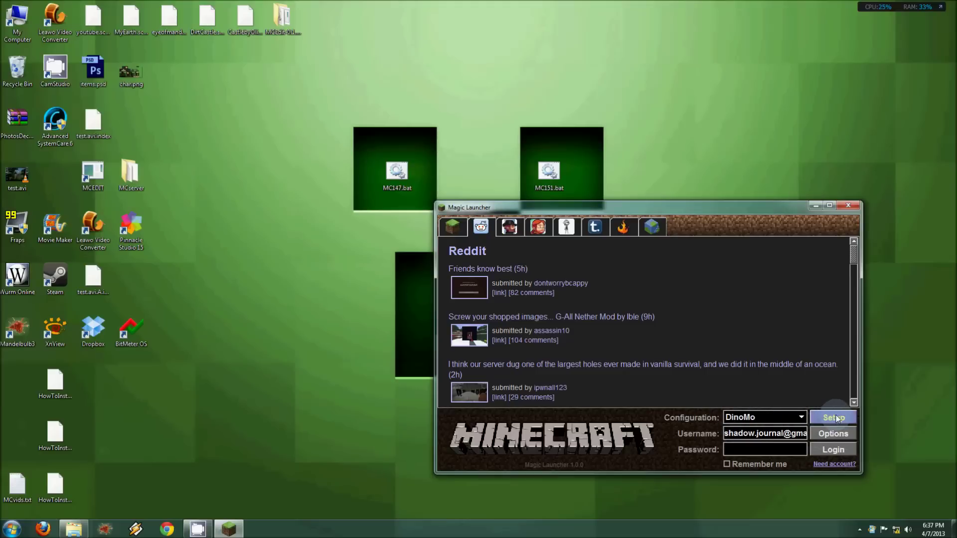
pyautogui.click(848, 206)
# Confirm MC151.bat also opens Magic Launcher, then close it.
pyautogui.doubleClick(554, 176)
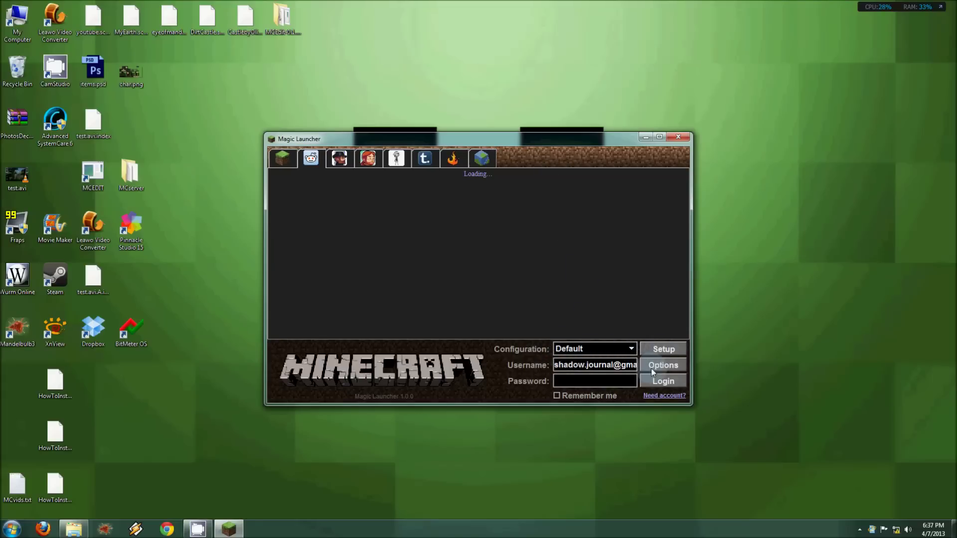
pyautogui.click(678, 138)
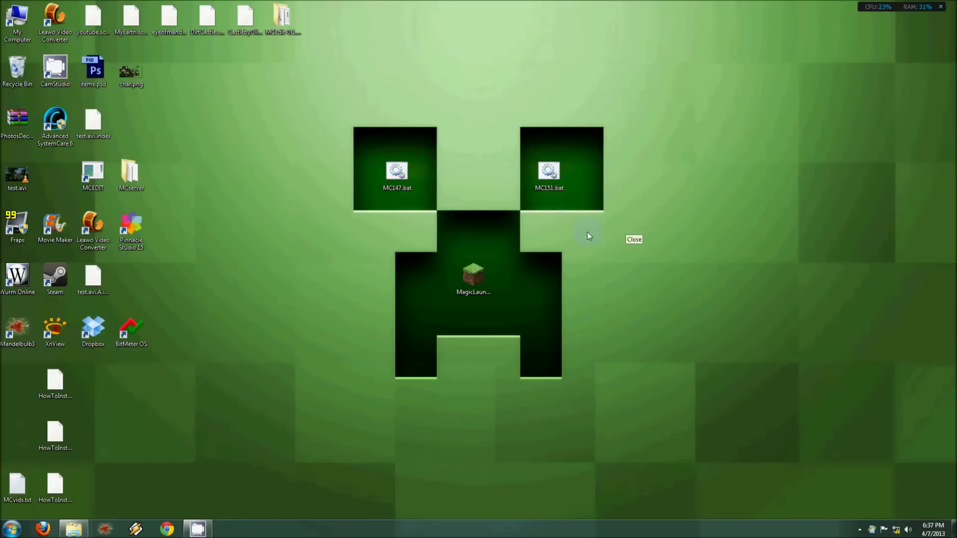
pyautogui.moveTo(587, 232); pyautogui.dragTo(496, 140)
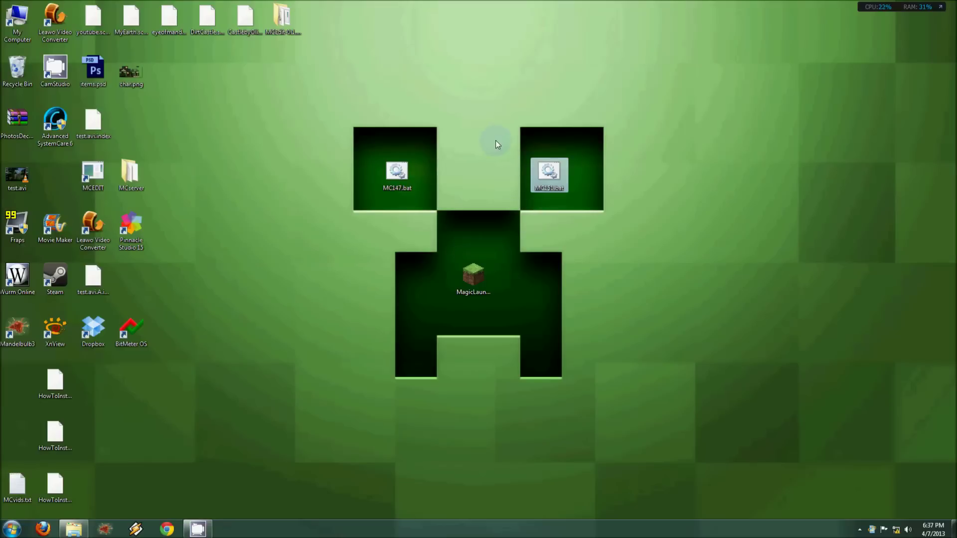
pyautogui.click(487, 116)
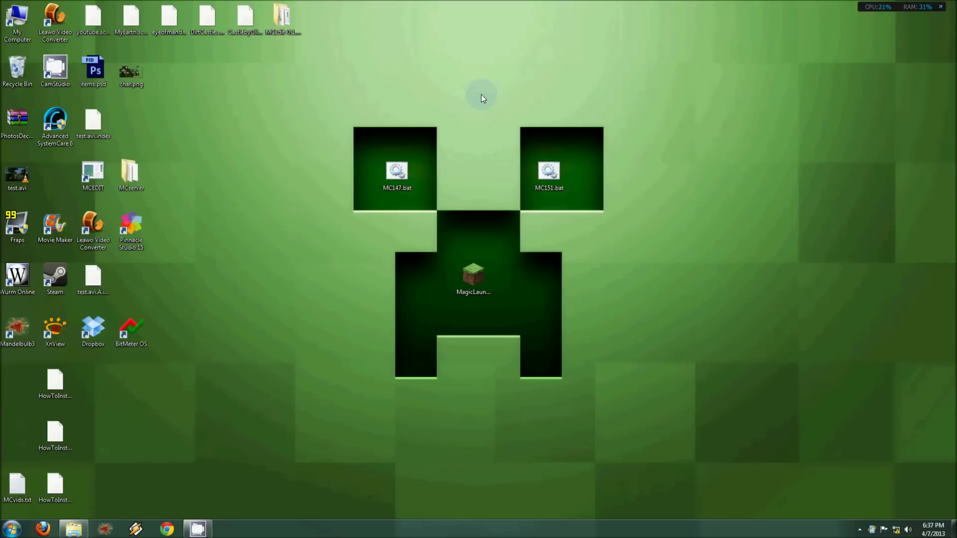